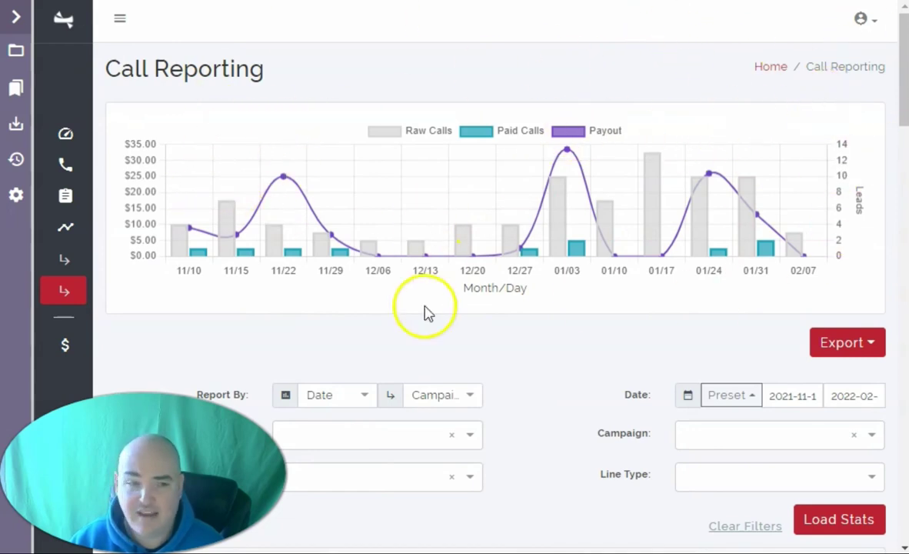
Scroll the daily call stats table down to the totals row at the bottom
{"action": "scroll", "coordinate": [891, 79], "scroll_direction": "down", "scroll_amount": 6}
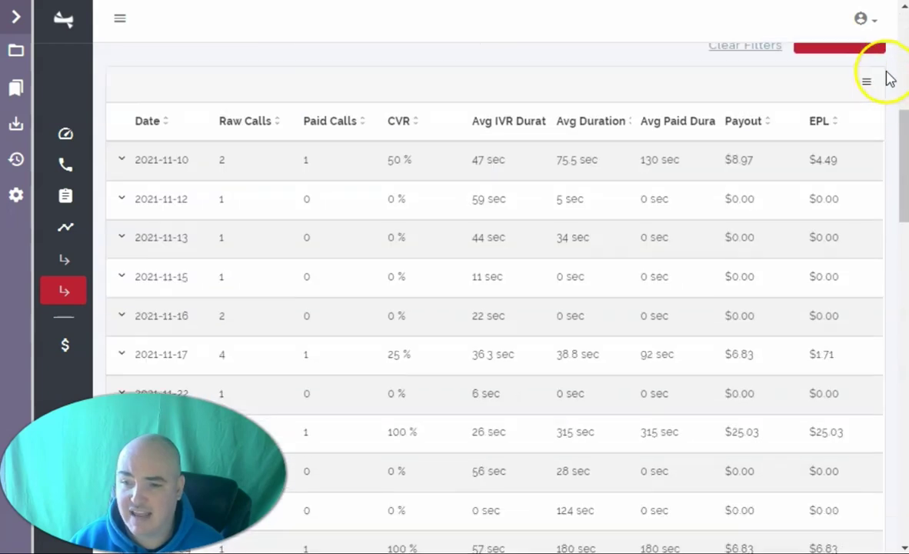
{"action": "scroll", "coordinate": [889, 77], "scroll_direction": "down", "scroll_amount": 10}
{"action": "scroll", "coordinate": [869, 116], "scroll_direction": "down", "scroll_amount": 1}
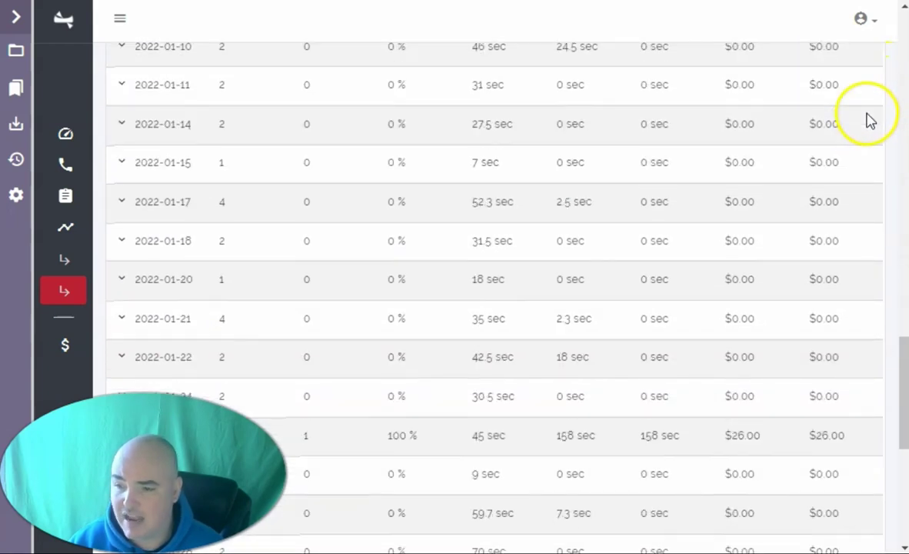
{"action": "scroll", "coordinate": [868, 127], "scroll_direction": "down", "scroll_amount": 6}
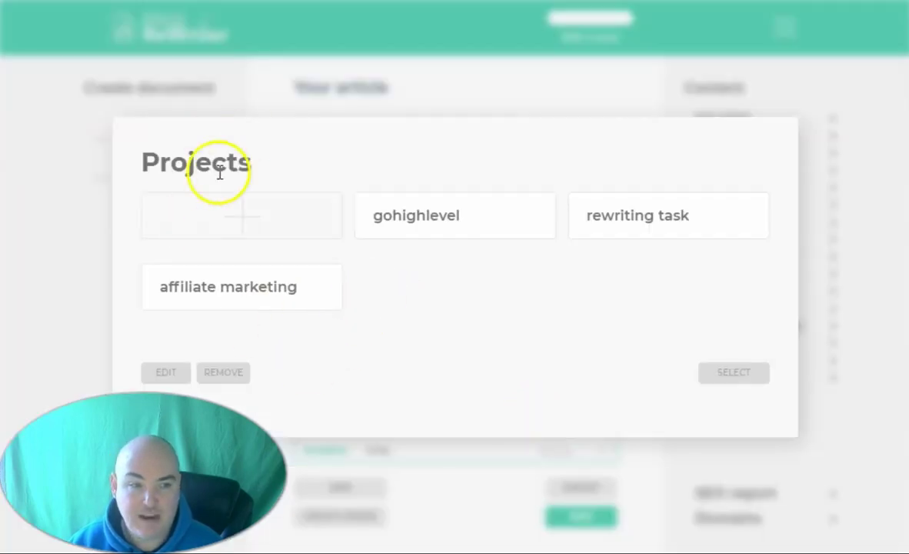
Create a new project titled 'plumber san antonio'
{"action": "left_click", "coordinate": [242, 221]}
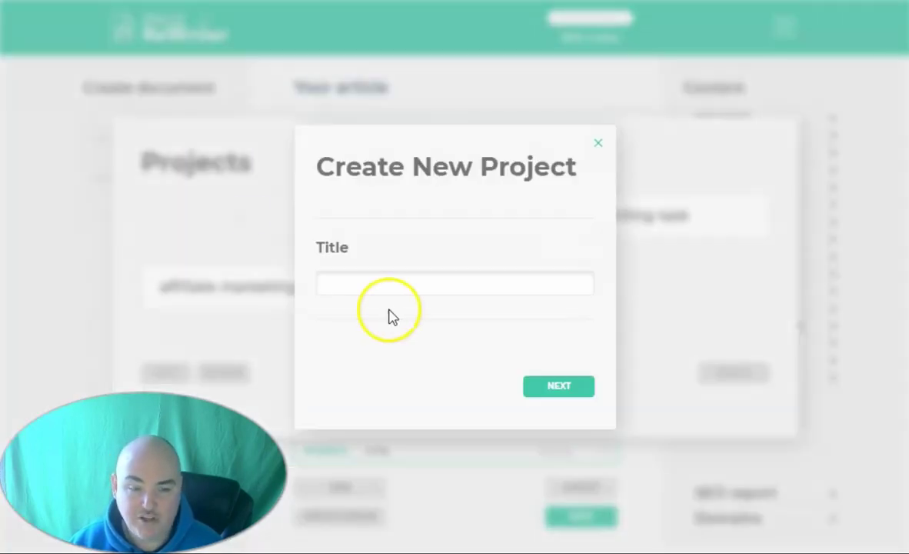
{"action": "left_click", "coordinate": [393, 282]}
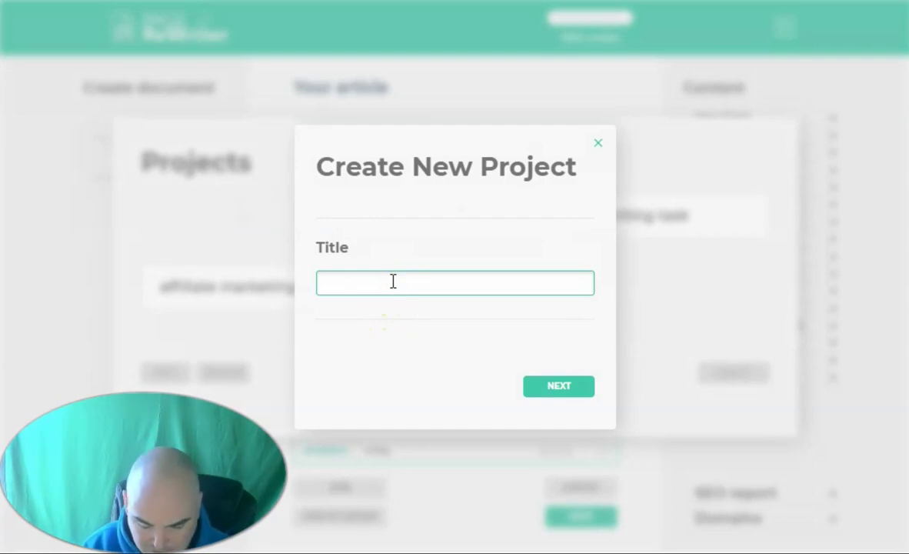
{"action": "type", "text": "plumber san antonio"}
{"action": "left_click", "coordinate": [578, 379]}
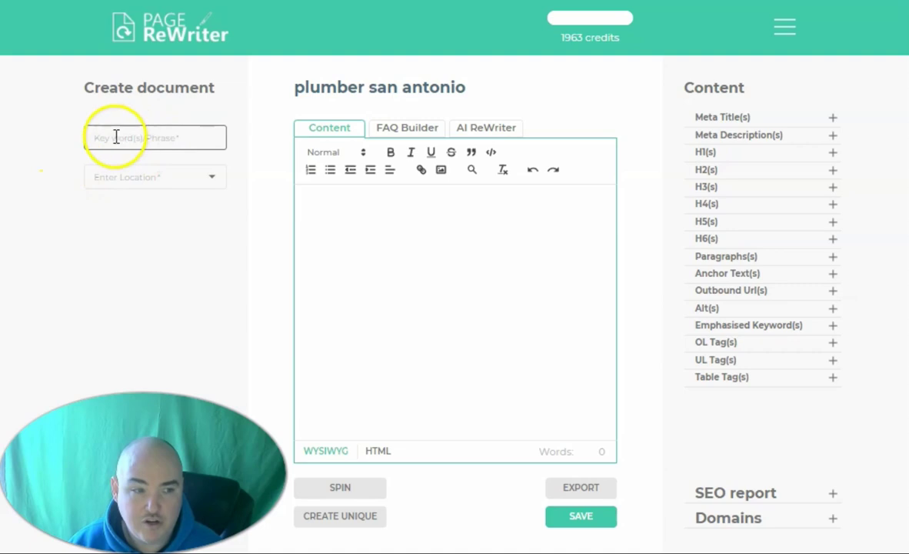
Enter 'plumber' as the keyword and 'san antonio' as the location
{"action": "left_click", "coordinate": [129, 138]}
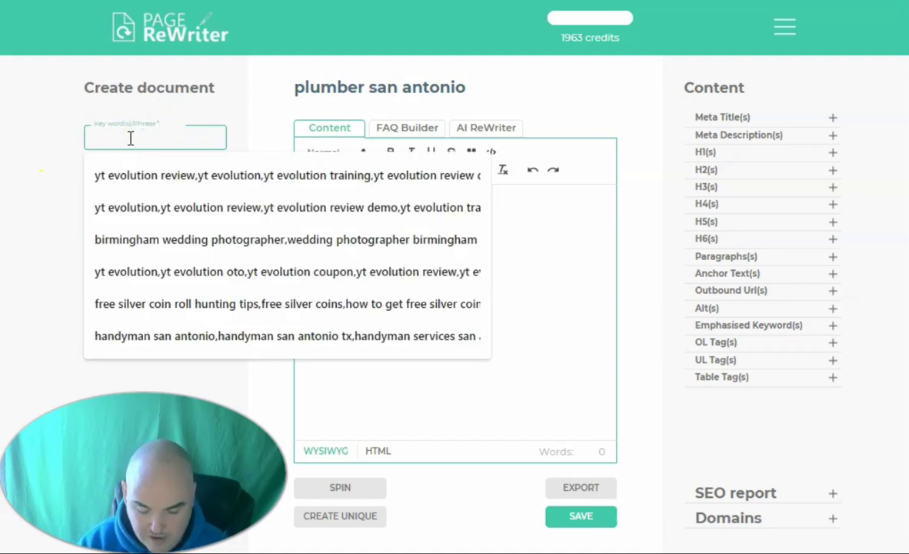
{"action": "type", "text": "plumber"}
{"action": "left_click", "coordinate": [186, 175]}
{"action": "type", "text": "san antonio"}
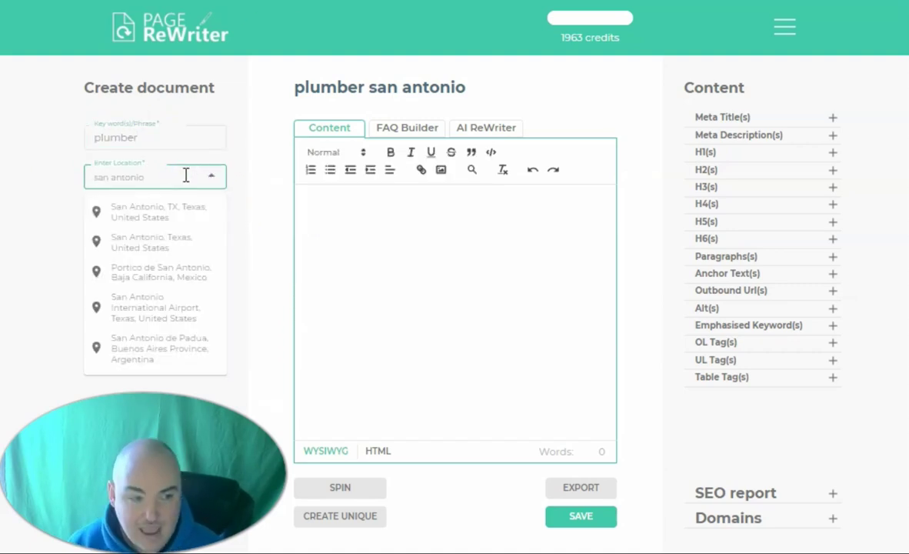
Set the location to San Antonio, TX and expand the scraped Meta Titles, H1 and H2 lists
{"action": "left_click", "coordinate": [150, 214]}
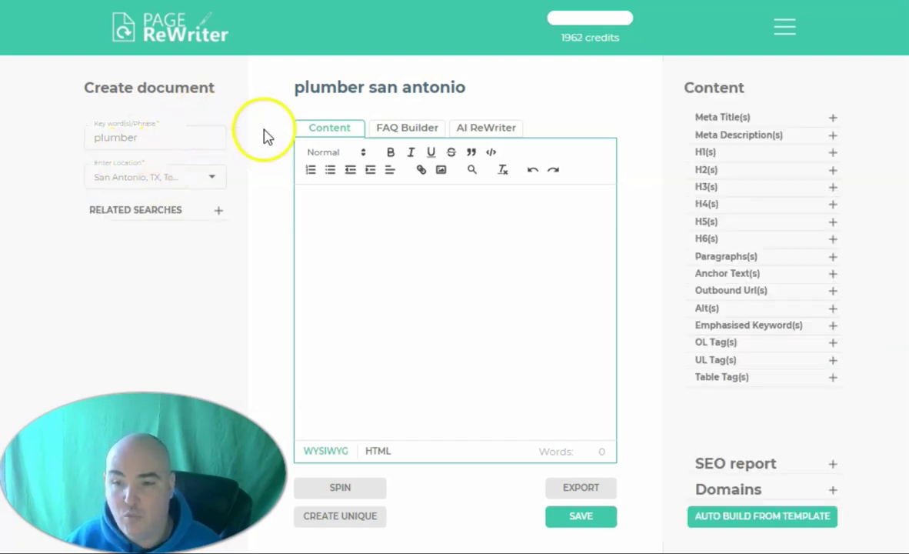
{"action": "left_click", "coordinate": [726, 118]}
{"action": "left_click", "coordinate": [722, 403]}
{"action": "scroll", "coordinate": [862, 213], "scroll_direction": "down", "scroll_amount": 4}
{"action": "left_click", "coordinate": [713, 300]}
{"action": "scroll", "coordinate": [830, 207], "scroll_direction": "down", "scroll_amount": 3}
{"action": "scroll", "coordinate": [797, 331], "scroll_direction": "down", "scroll_amount": 15}
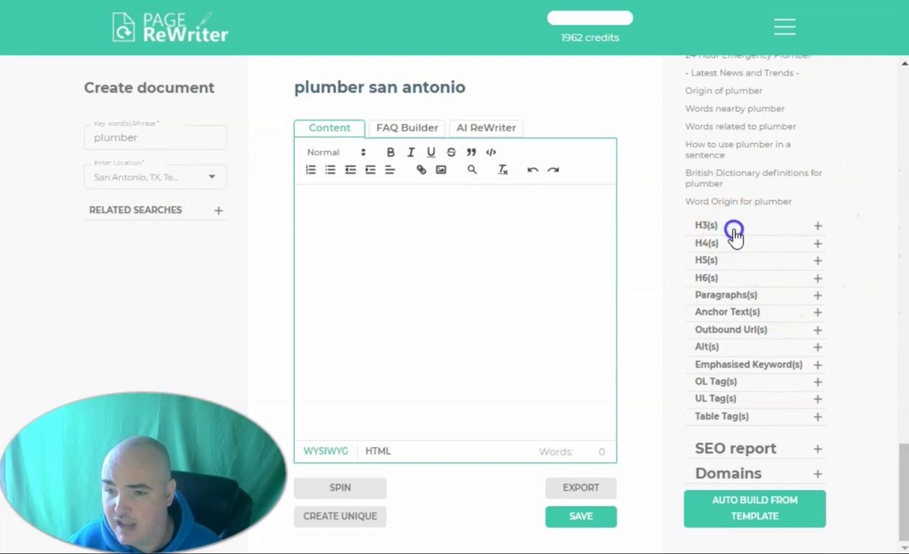
Expand the scraped H3, H4 and Paragraphs lists and scroll through the paragraphs
{"action": "left_click", "coordinate": [734, 226]}
{"action": "scroll", "coordinate": [769, 215], "scroll_direction": "down", "scroll_amount": 10}
{"action": "left_click", "coordinate": [715, 244]}
{"action": "scroll", "coordinate": [798, 259], "scroll_direction": "down", "scroll_amount": 3}
{"action": "left_click", "coordinate": [739, 295]}
{"action": "scroll", "coordinate": [834, 223], "scroll_direction": "down", "scroll_amount": 1}
{"action": "scroll", "coordinate": [834, 223], "scroll_direction": "down", "scroll_amount": 10}
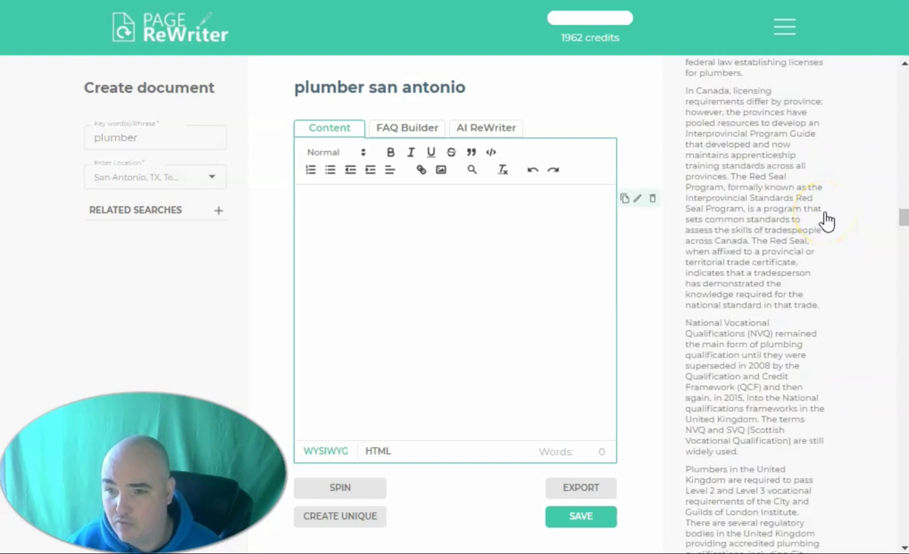
{"action": "scroll", "coordinate": [827, 223], "scroll_direction": "down", "scroll_amount": 10}
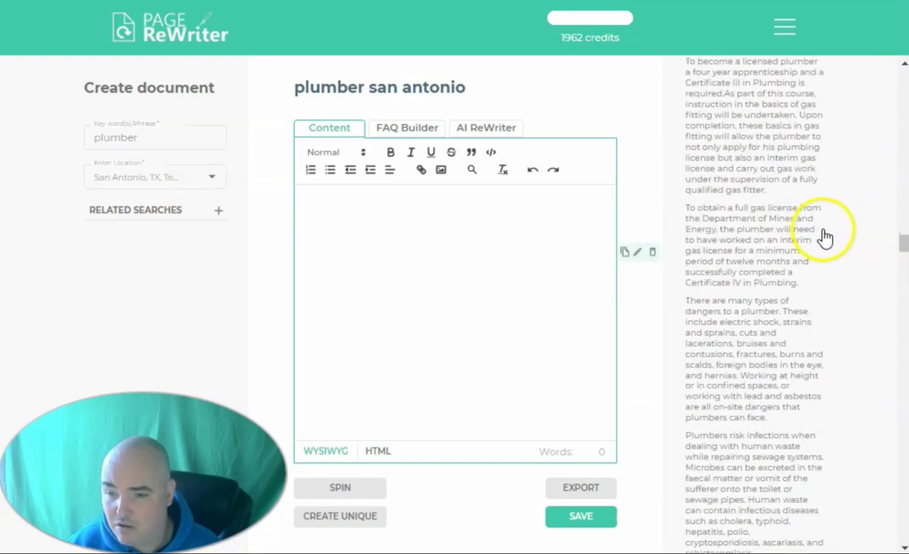
{"action": "scroll", "coordinate": [825, 238], "scroll_direction": "down", "scroll_amount": 5}
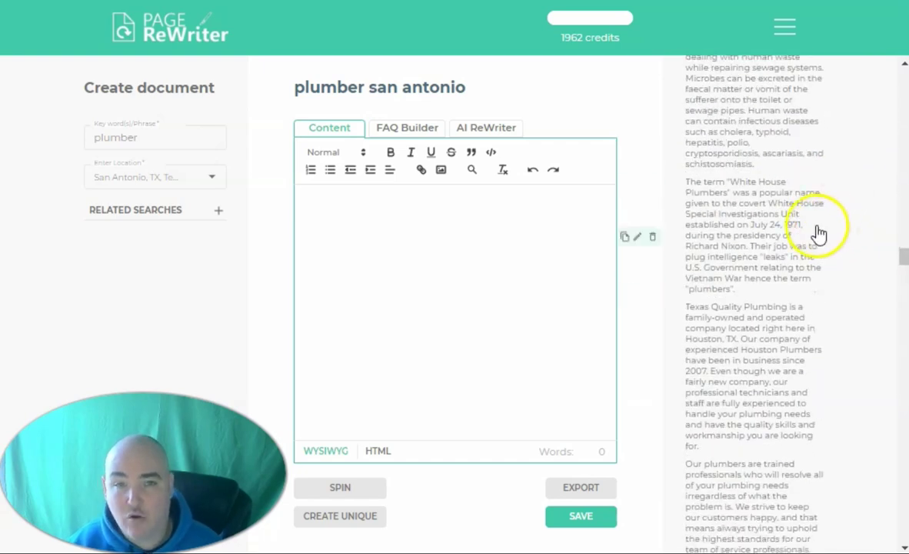
{"action": "scroll", "coordinate": [828, 234], "scroll_direction": "down", "scroll_amount": 10}
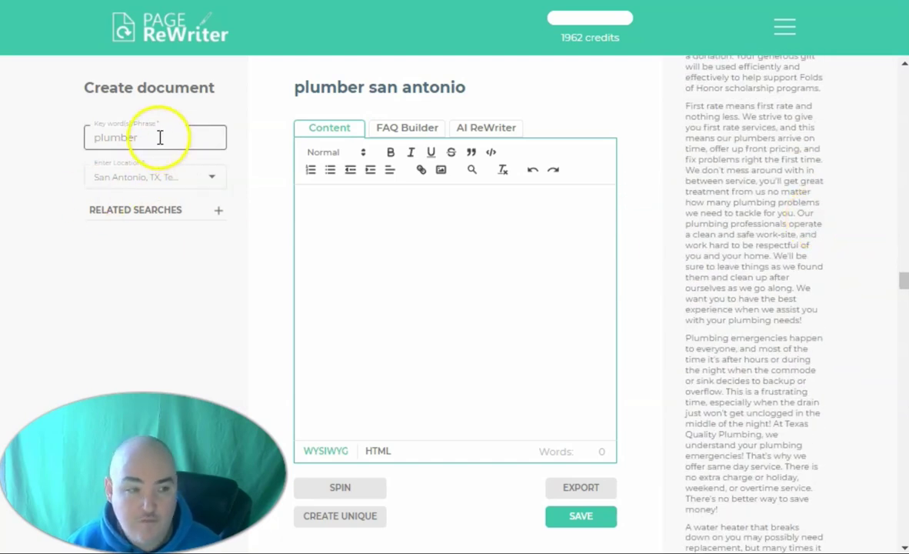
Select the keyword 'plumber' and the word Texas in the location field
{"action": "left_click_drag", "start_coordinate": [160, 138], "coordinate": [64, 134]}
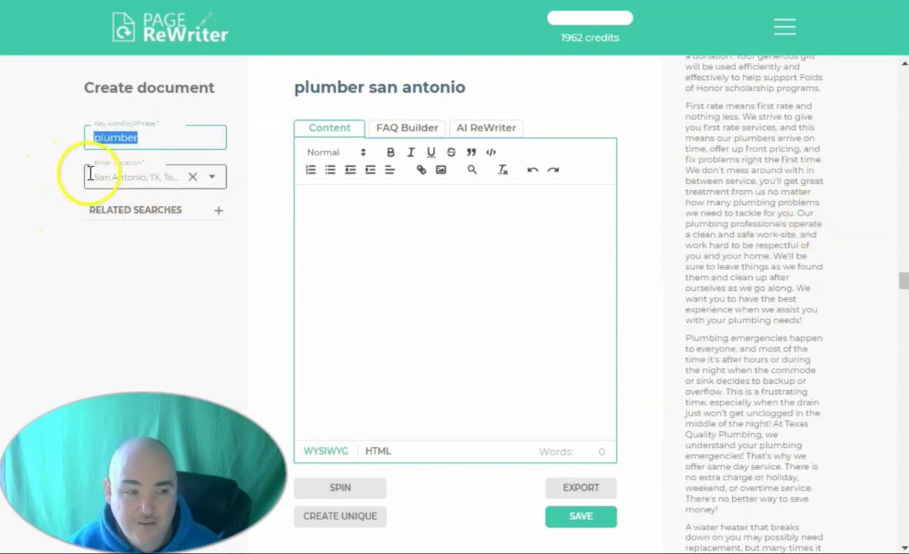
{"action": "left_click", "coordinate": [116, 177]}
{"action": "double_click", "coordinate": [181, 177]}
Insert the first scraped paragraph into the article, then delete it
{"action": "scroll", "coordinate": [815, 336], "scroll_direction": "down", "scroll_amount": 8}
{"action": "scroll", "coordinate": [889, 295], "scroll_direction": "up", "scroll_amount": 15}
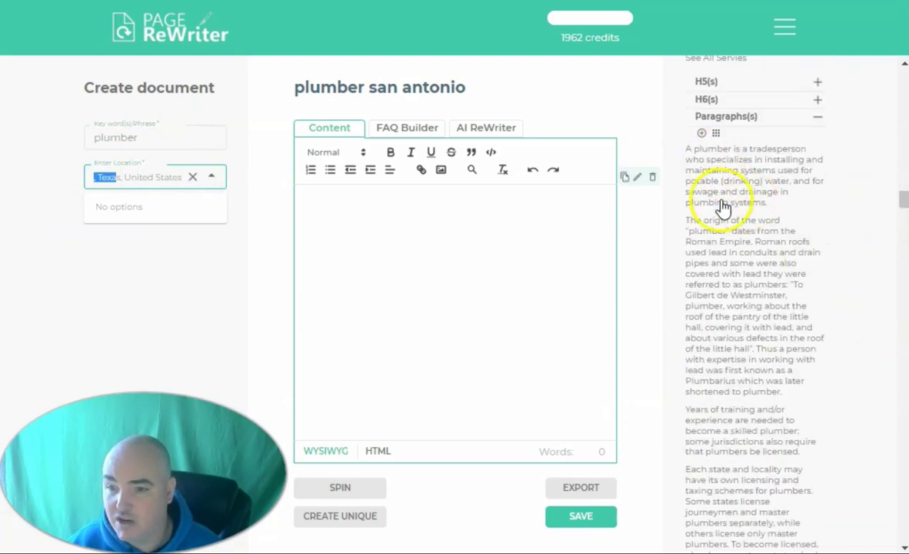
{"action": "left_click", "coordinate": [719, 180]}
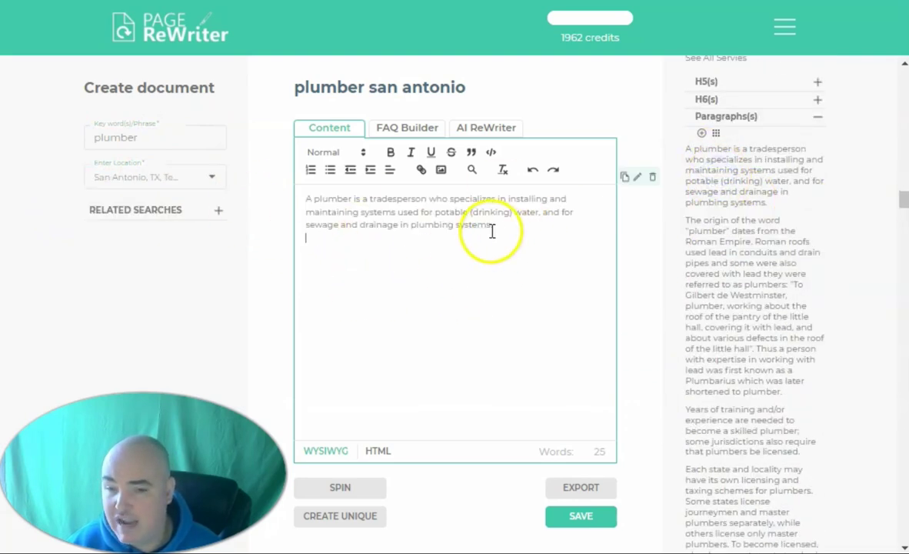
{"action": "key", "text": "ctrl+a"}
{"action": "key", "text": "BackSpace"}
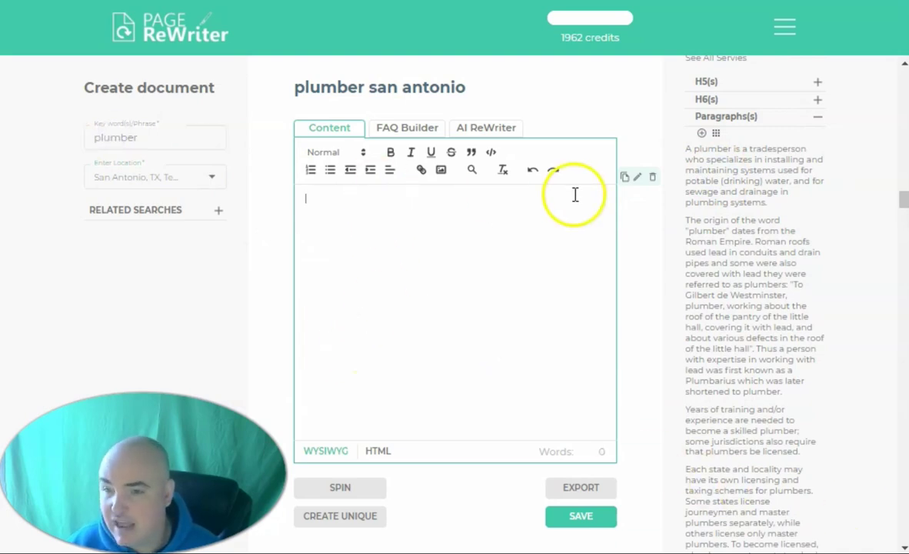
Insert all scraped paragraphs into the article and review them
{"action": "scroll", "coordinate": [843, 239], "scroll_direction": "up", "scroll_amount": 3}
{"action": "scroll", "coordinate": [843, 239], "scroll_direction": "up", "scroll_amount": 1}
{"action": "left_click", "coordinate": [716, 312]}
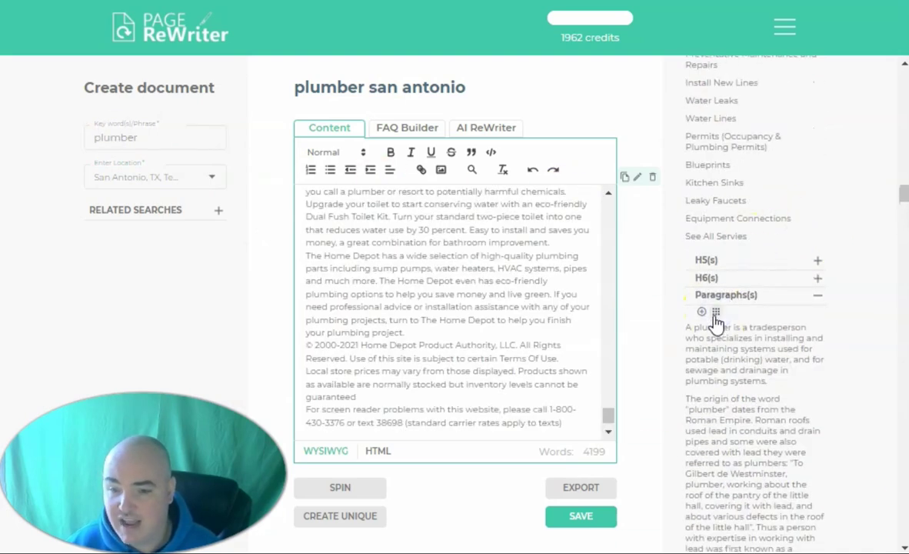
{"action": "scroll", "coordinate": [730, 331], "scroll_direction": "down", "scroll_amount": 15}
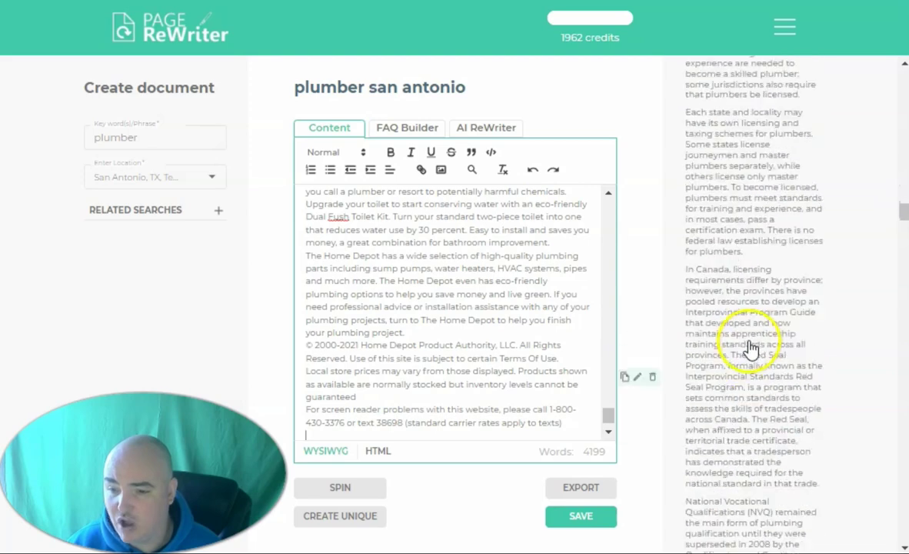
{"action": "scroll", "coordinate": [745, 285], "scroll_direction": "up", "scroll_amount": 15}
{"action": "scroll", "coordinate": [754, 315], "scroll_direction": "down", "scroll_amount": 3}
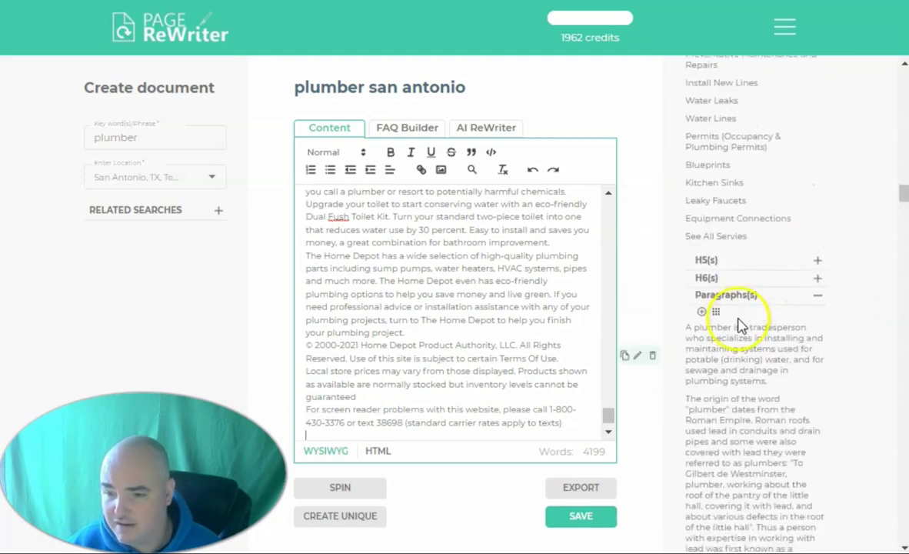
{"action": "scroll", "coordinate": [540, 284], "scroll_direction": "down", "scroll_amount": 1}
{"action": "scroll", "coordinate": [549, 269], "scroll_direction": "up", "scroll_amount": 15}
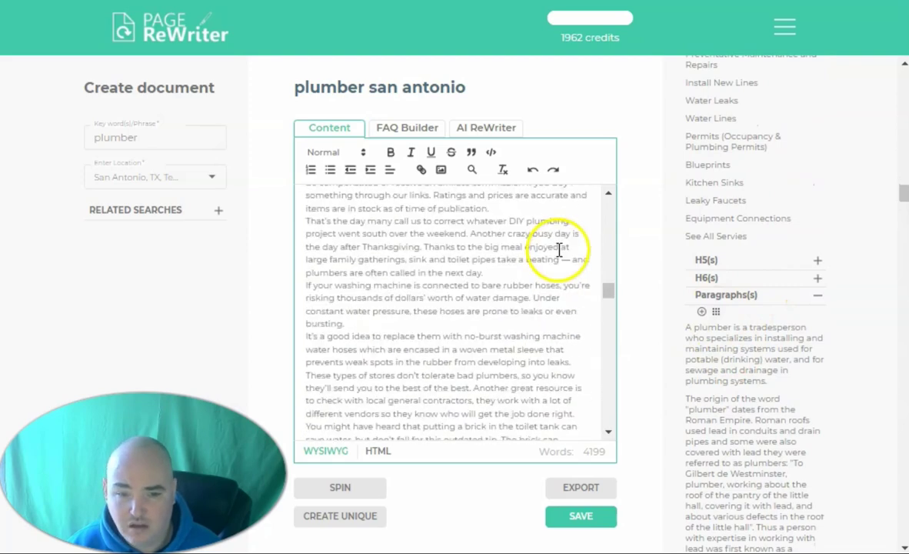
{"action": "scroll", "coordinate": [561, 242], "scroll_direction": "down", "scroll_amount": 5}
{"action": "scroll", "coordinate": [607, 223], "scroll_direction": "up", "scroll_amount": 4}
{"action": "scroll", "coordinate": [832, 324], "scroll_direction": "down", "scroll_amount": 10}
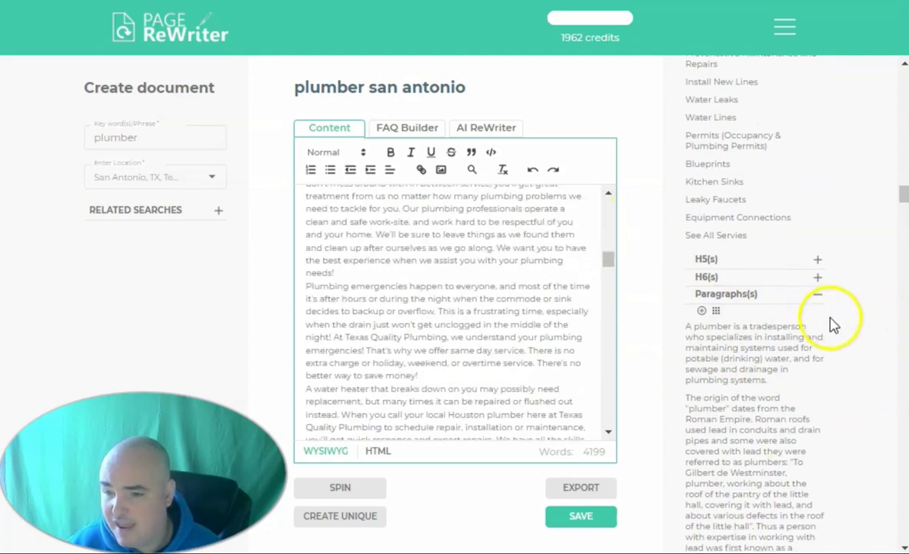
{"action": "scroll", "coordinate": [846, 327], "scroll_direction": "down", "scroll_amount": 10}
Expand the scraped anchor texts, image alt texts, emphasised keywords and UL tag items
{"action": "left_click", "coordinate": [741, 315]}
{"action": "scroll", "coordinate": [821, 305], "scroll_direction": "down", "scroll_amount": 4}
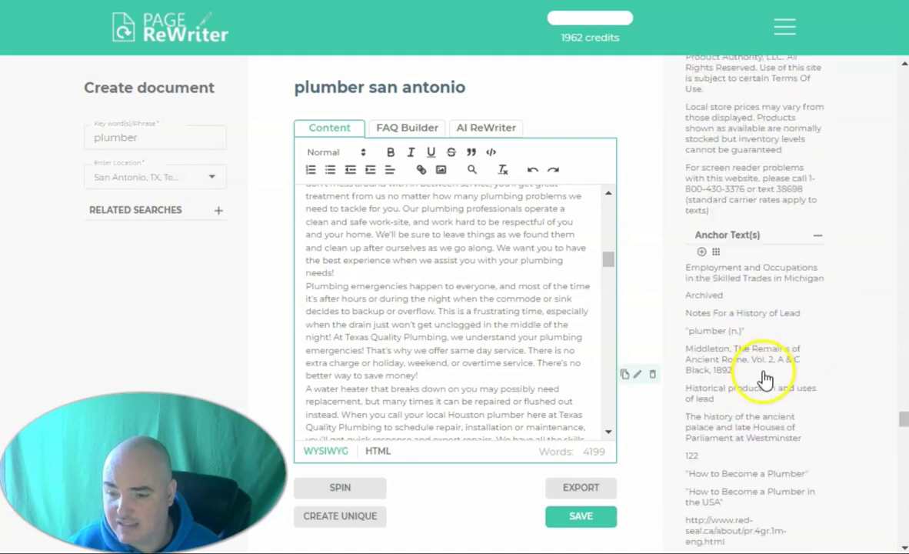
{"action": "scroll", "coordinate": [749, 350], "scroll_direction": "down", "scroll_amount": 15}
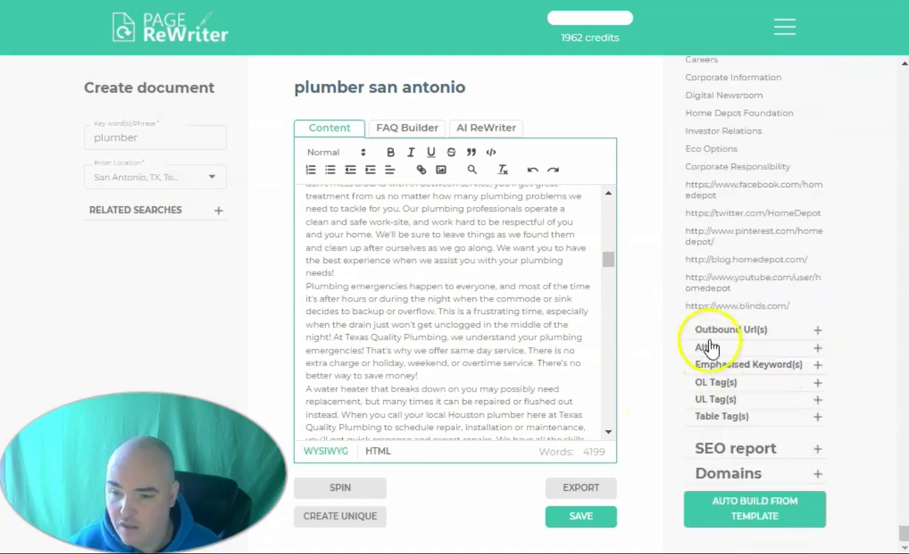
{"action": "left_click", "coordinate": [706, 347]}
{"action": "scroll", "coordinate": [750, 390], "scroll_direction": "down", "scroll_amount": 20}
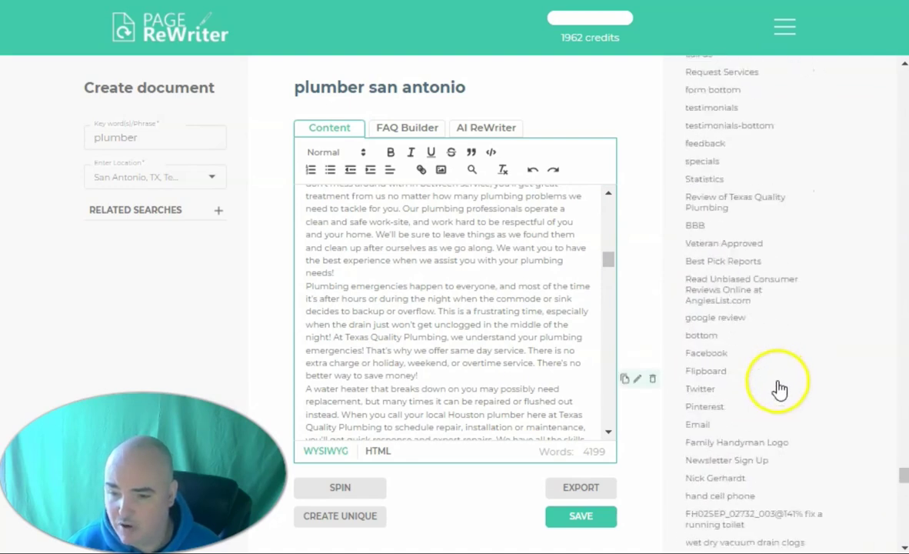
{"action": "scroll", "coordinate": [800, 416], "scroll_direction": "down", "scroll_amount": 15}
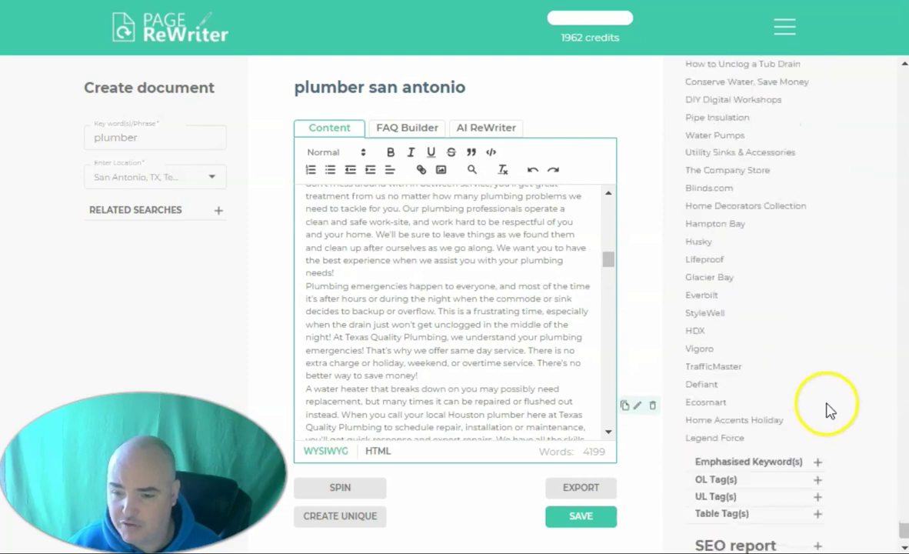
{"action": "left_click", "coordinate": [757, 363]}
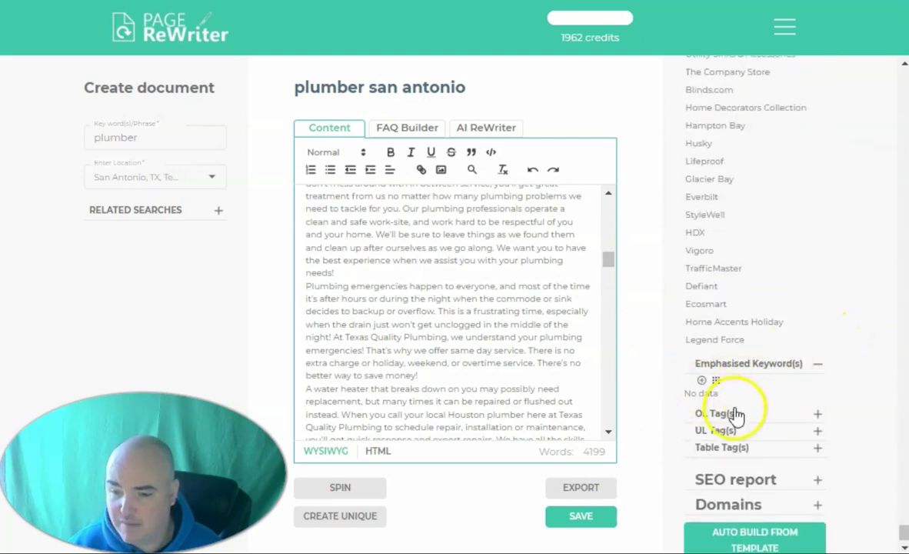
{"action": "left_click", "coordinate": [817, 430]}
{"action": "scroll", "coordinate": [848, 360], "scroll_direction": "down", "scroll_amount": 15}
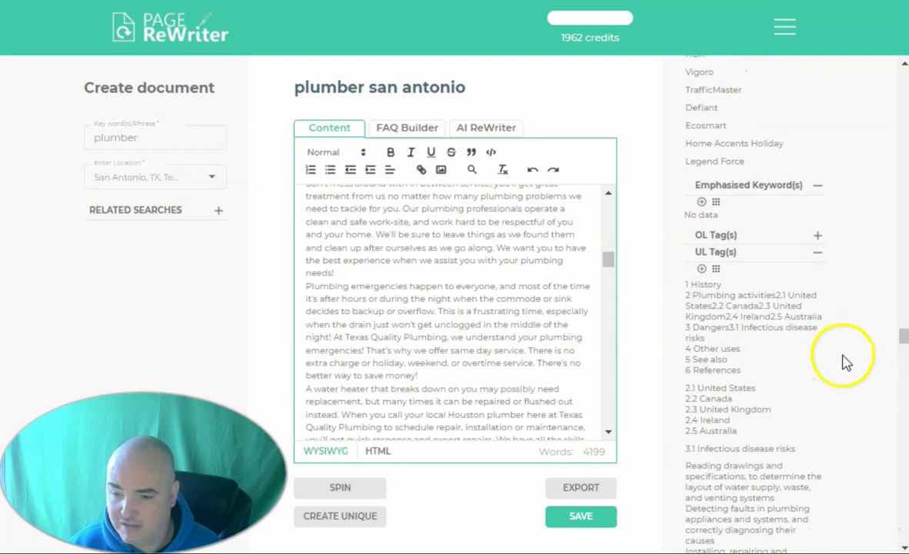
{"action": "left_click_drag", "start_coordinate": [904, 529], "coordinate": [904, 538]}
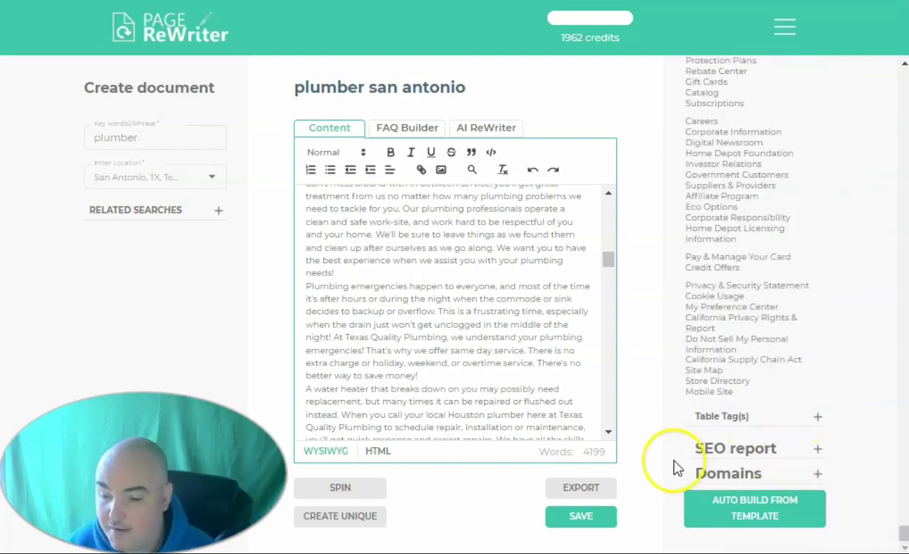
Expand the SEO report, dismiss the Auto Build templates, and expand the scraped Domains
{"action": "left_click", "coordinate": [736, 449]}
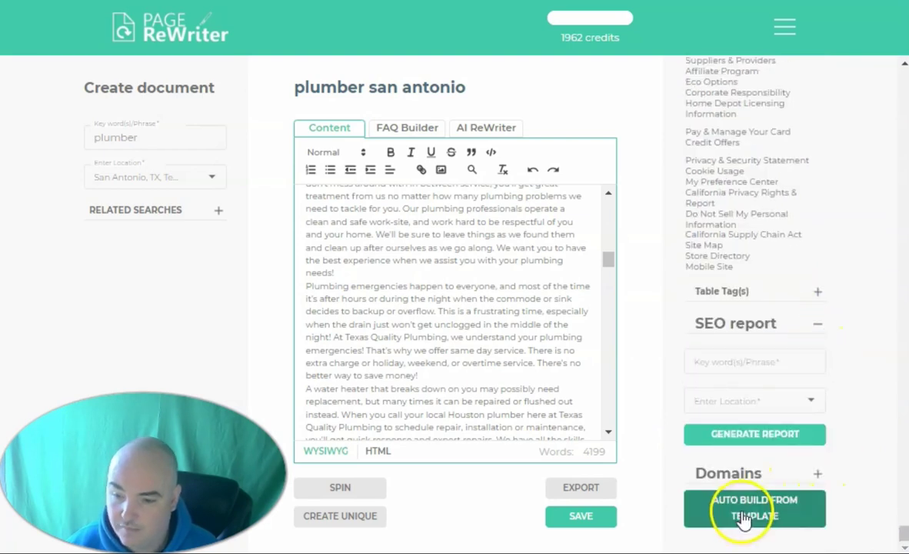
{"action": "left_click", "coordinate": [729, 510]}
{"action": "left_click", "coordinate": [456, 309]}
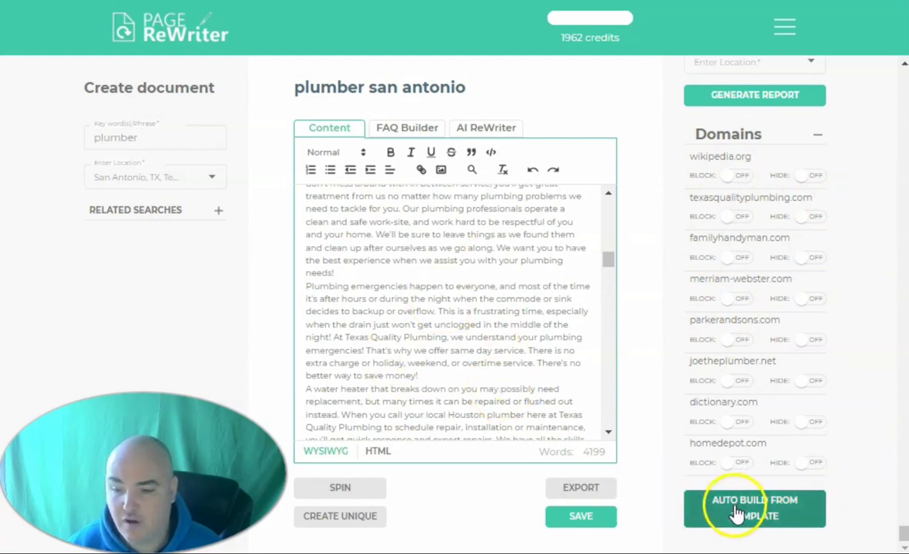
{"action": "scroll", "coordinate": [803, 503], "scroll_direction": "up", "scroll_amount": 2}
{"action": "scroll", "coordinate": [866, 416], "scroll_direction": "down", "scroll_amount": 15}
{"action": "scroll", "coordinate": [901, 520], "scroll_direction": "up", "scroll_amount": 15}
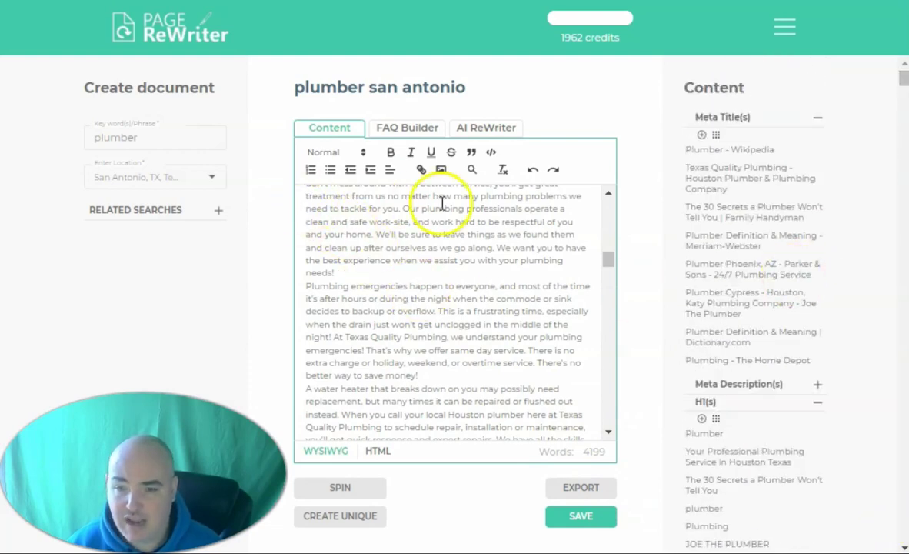
{"action": "scroll", "coordinate": [771, 334], "scroll_direction": "down", "scroll_amount": 10}
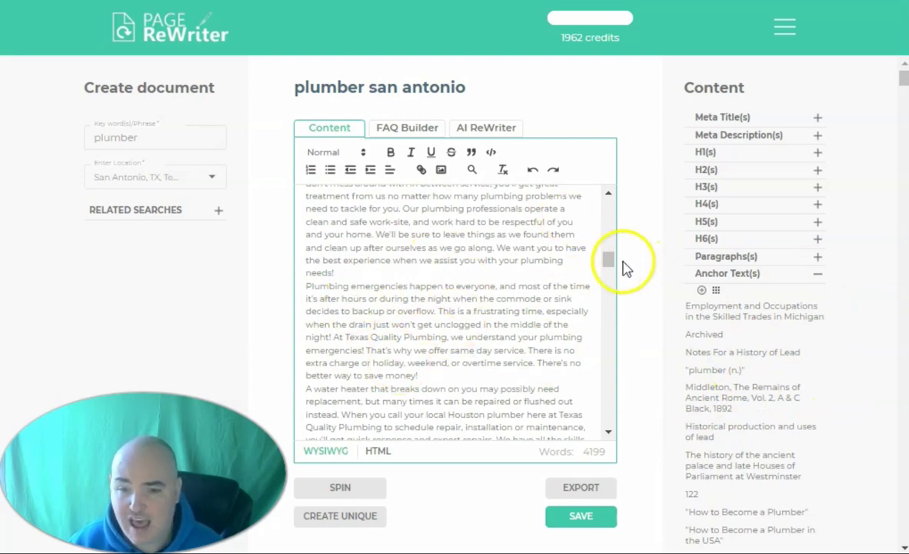
Insert the scraped professional plumbing service H1 heading at the top of the article
{"action": "left_click_drag", "start_coordinate": [624, 261], "coordinate": [627, 191]}
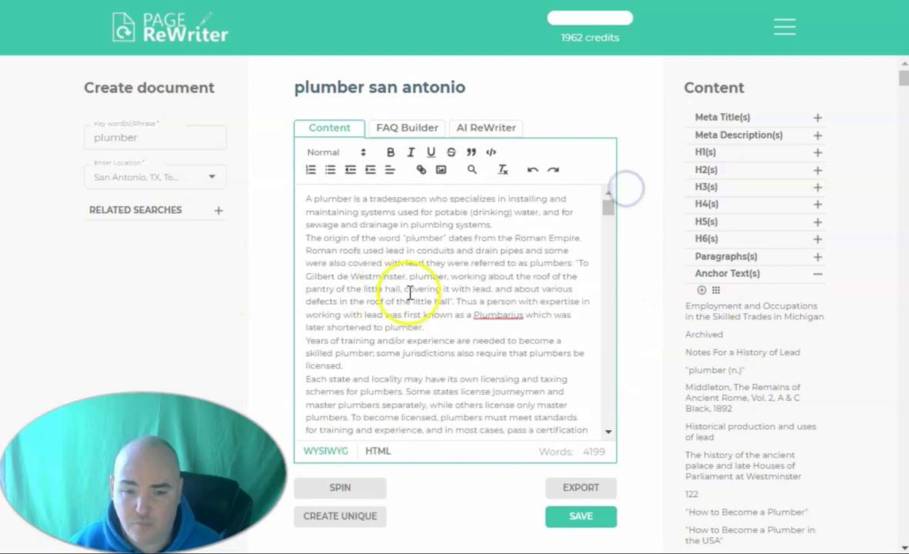
{"action": "left_click", "coordinate": [305, 198]}
{"action": "key", "text": "Return"}
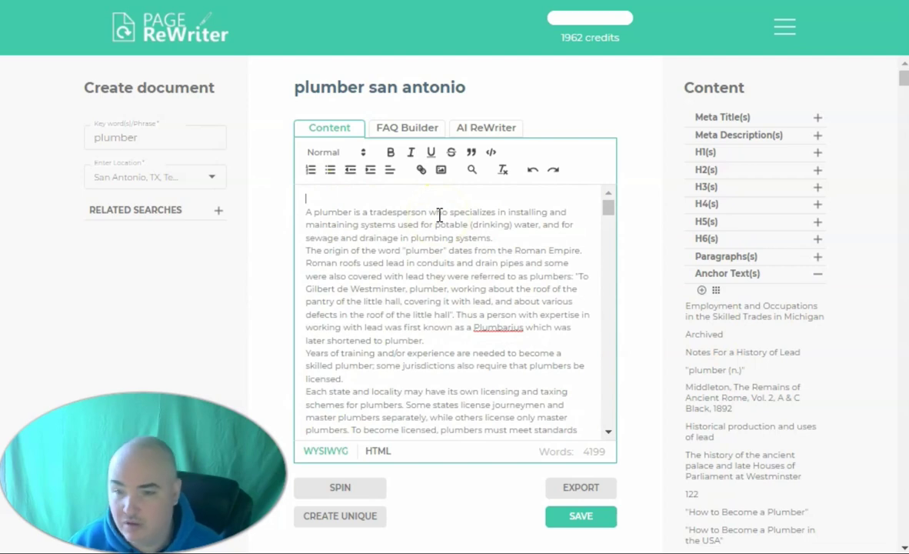
{"action": "left_click", "coordinate": [727, 153]}
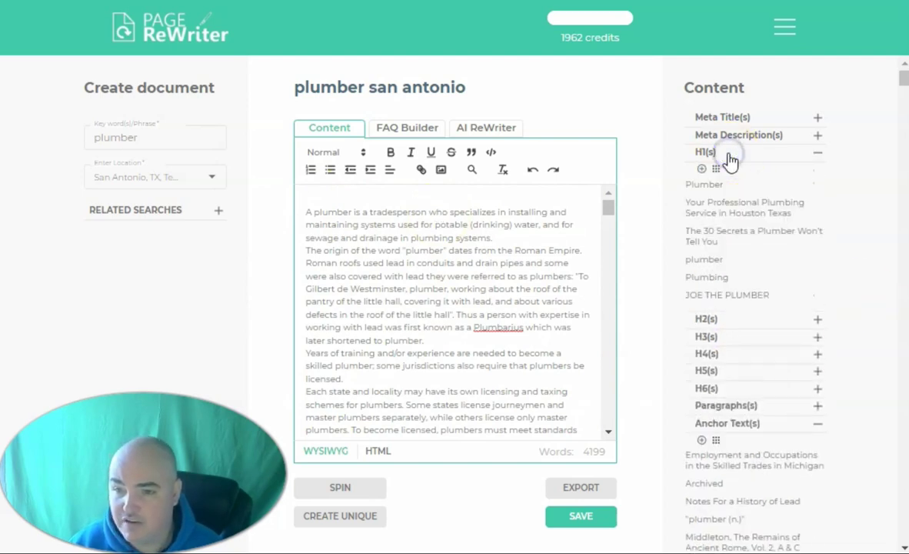
{"action": "left_click", "coordinate": [757, 204]}
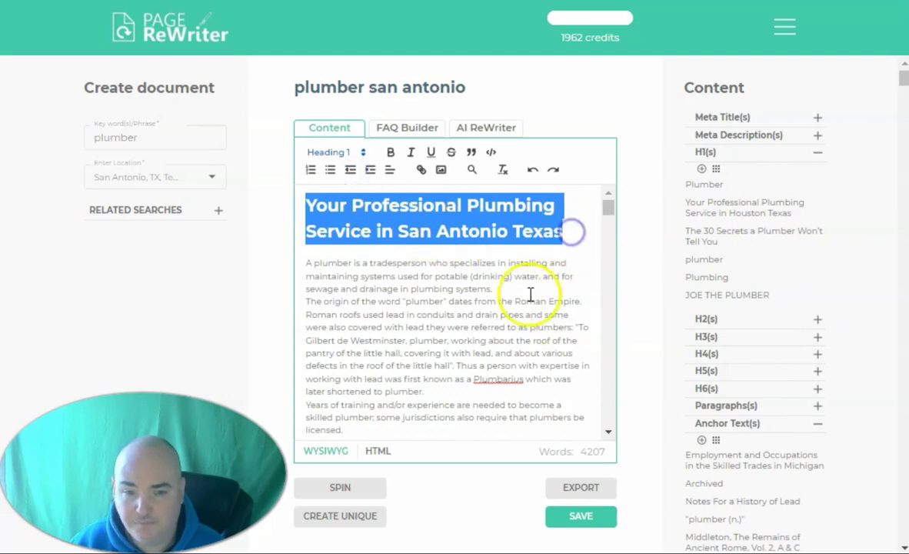
Insert H2 headings 'Why Choose a Texas Quality Plumber?' and plumbing services in Texas after the licensing paragraph
{"action": "scroll", "coordinate": [510, 279], "scroll_direction": "down", "scroll_amount": 3}
{"action": "left_click", "coordinate": [401, 252]}
{"action": "key", "text": "Return"}
{"action": "key", "text": "Return"}
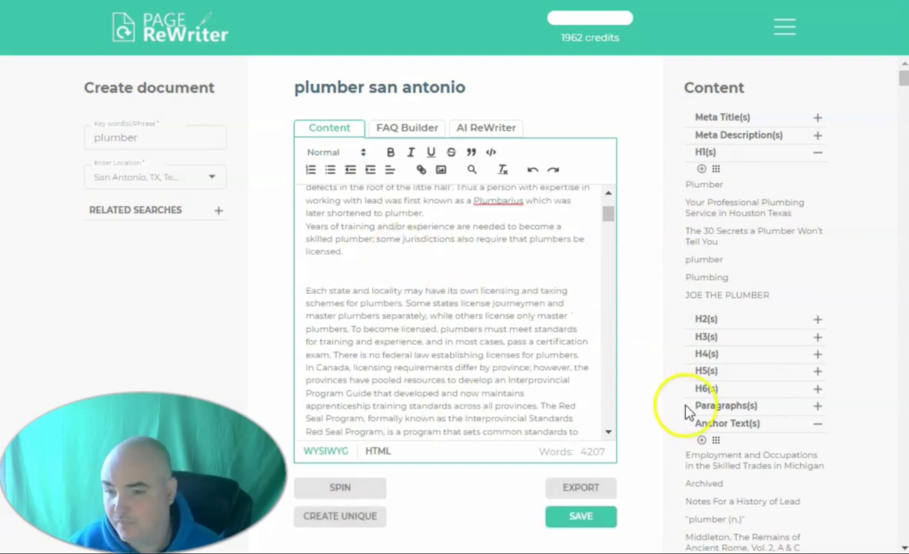
{"action": "left_click", "coordinate": [706, 318]}
{"action": "left_click_drag", "start_coordinate": [738, 492], "coordinate": [511, 300]}
{"action": "scroll", "coordinate": [511, 300], "scroll_direction": "down", "scroll_amount": 3}
{"action": "left_click", "coordinate": [508, 293]}
{"action": "scroll", "coordinate": [512, 291], "scroll_direction": "down", "scroll_amount": 5}
{"action": "scroll", "coordinate": [738, 346], "scroll_direction": "down", "scroll_amount": 3}
{"action": "left_click_drag", "start_coordinate": [743, 351], "coordinate": [362, 316]}
{"action": "left_click", "coordinate": [335, 152]}
{"action": "left_click", "coordinate": [341, 207]}
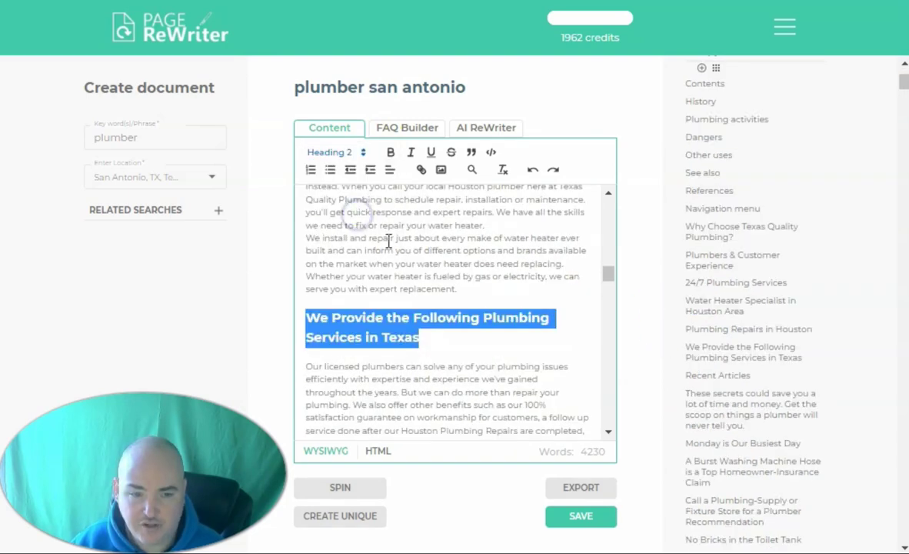
{"action": "left_click", "coordinate": [449, 347]}
Delete the Home Depot copyright footer text and select the whole article for copying
{"action": "scroll", "coordinate": [544, 263], "scroll_direction": "up", "scroll_amount": 10}
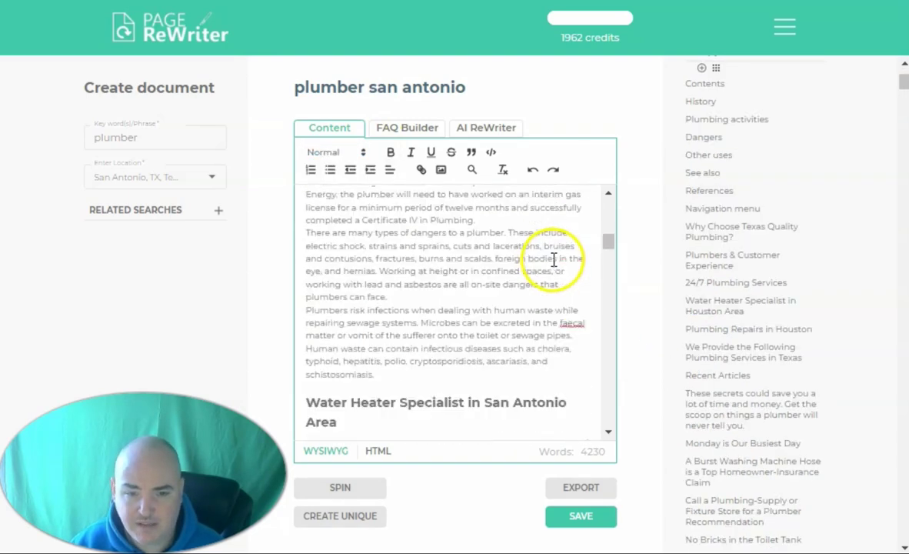
{"action": "scroll", "coordinate": [554, 257], "scroll_direction": "up", "scroll_amount": 5}
{"action": "scroll", "coordinate": [555, 252], "scroll_direction": "down", "scroll_amount": 15}
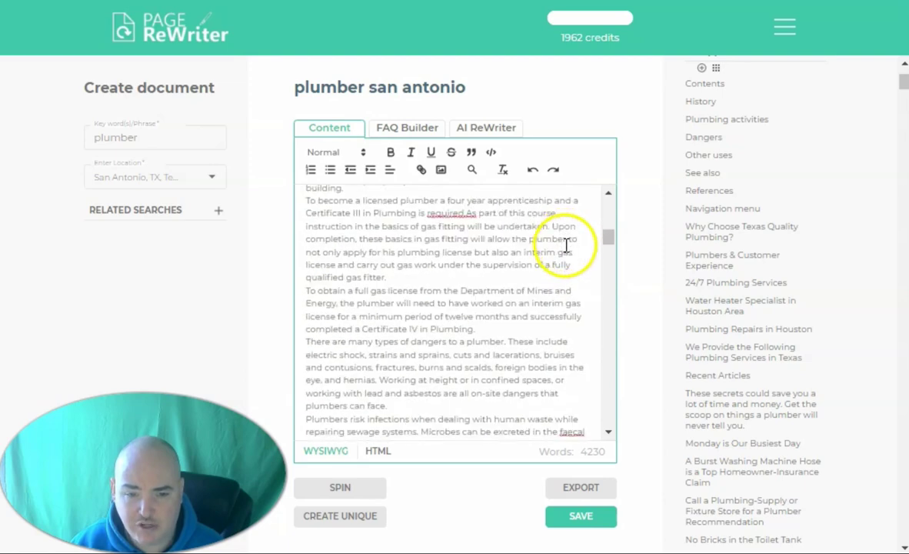
{"action": "scroll", "coordinate": [462, 292], "scroll_direction": "down", "scroll_amount": 15}
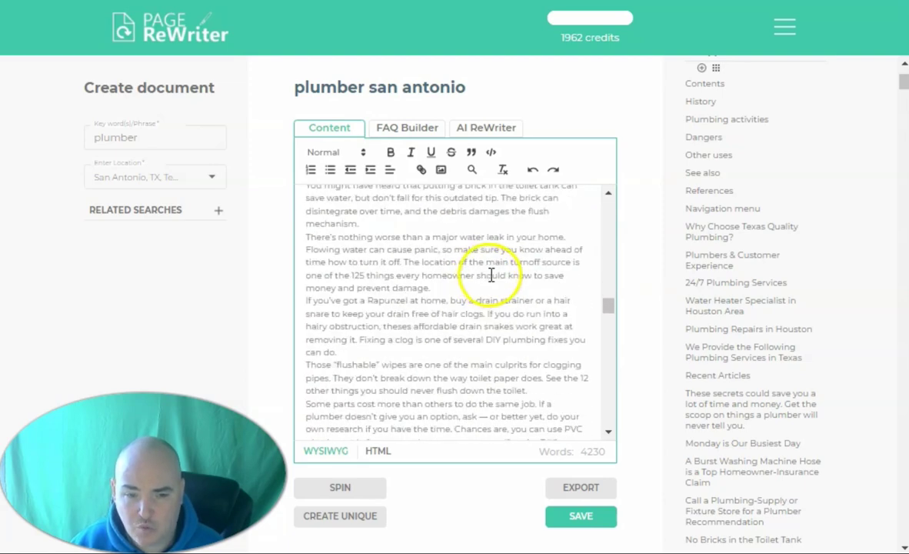
{"action": "scroll", "coordinate": [521, 299], "scroll_direction": "down", "scroll_amount": 15}
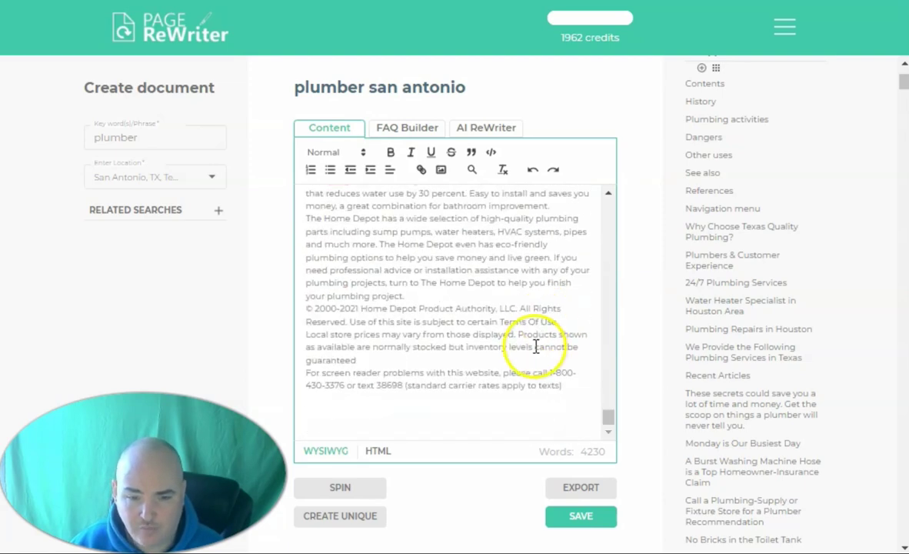
{"action": "left_click_drag", "start_coordinate": [305, 309], "coordinate": [578, 395]}
{"action": "key", "text": "BackSpace"}
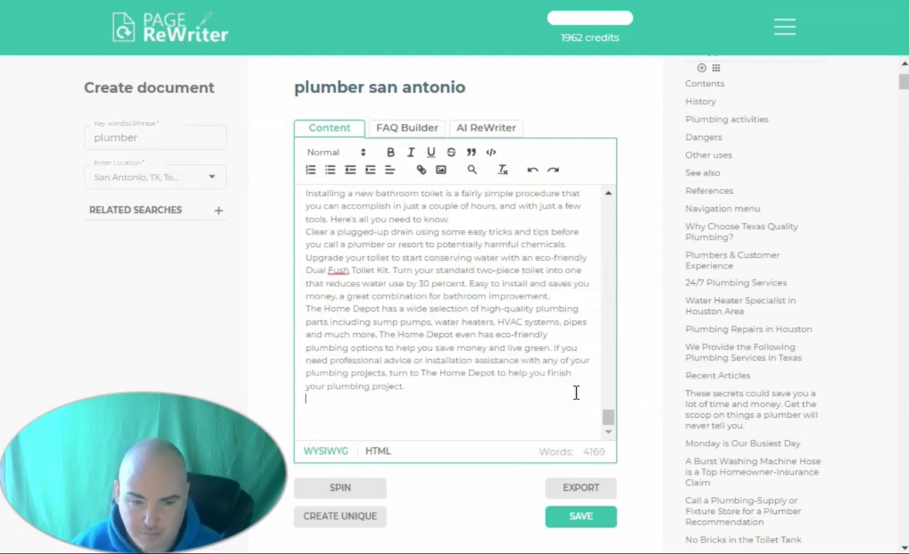
{"action": "left_click_drag", "start_coordinate": [445, 384], "coordinate": [256, 116]}
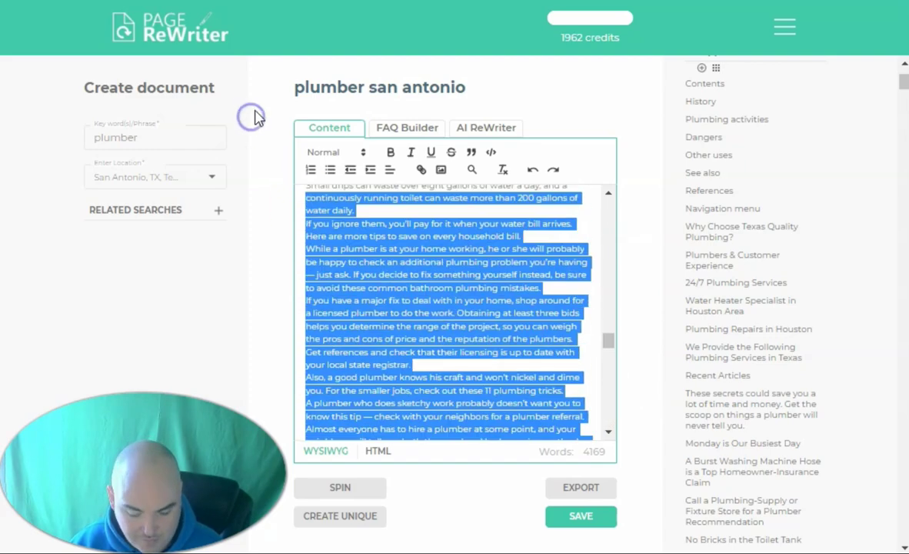
Paste the copied article into the AI ReWriter, set 4 rewrites and start rewriting
{"action": "left_click", "coordinate": [486, 128]}
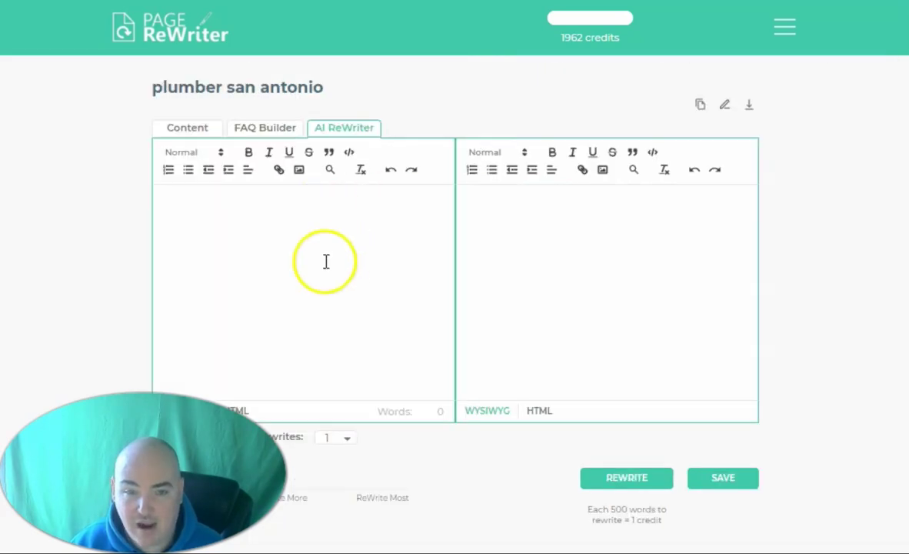
{"action": "left_click", "coordinate": [320, 233]}
{"action": "key", "text": "ctrl+v"}
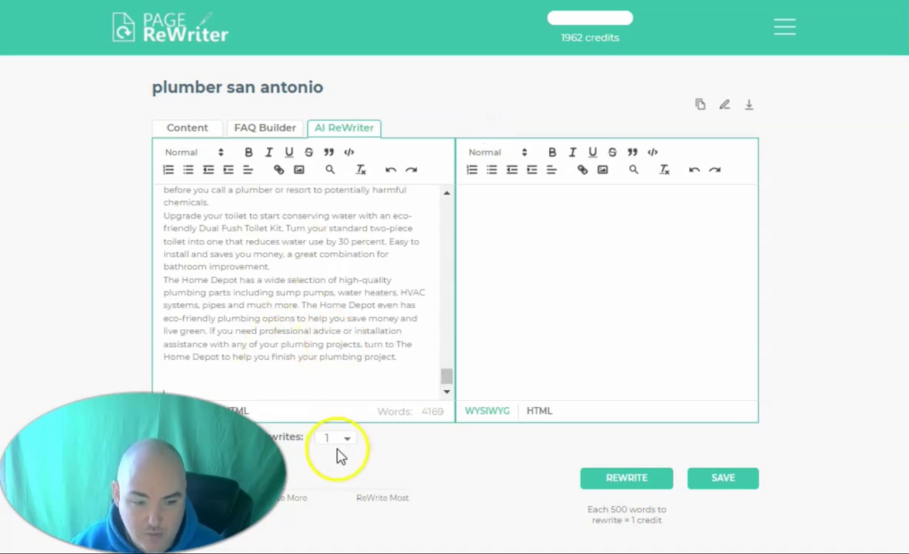
{"action": "left_click", "coordinate": [346, 439]}
{"action": "left_click", "coordinate": [336, 494]}
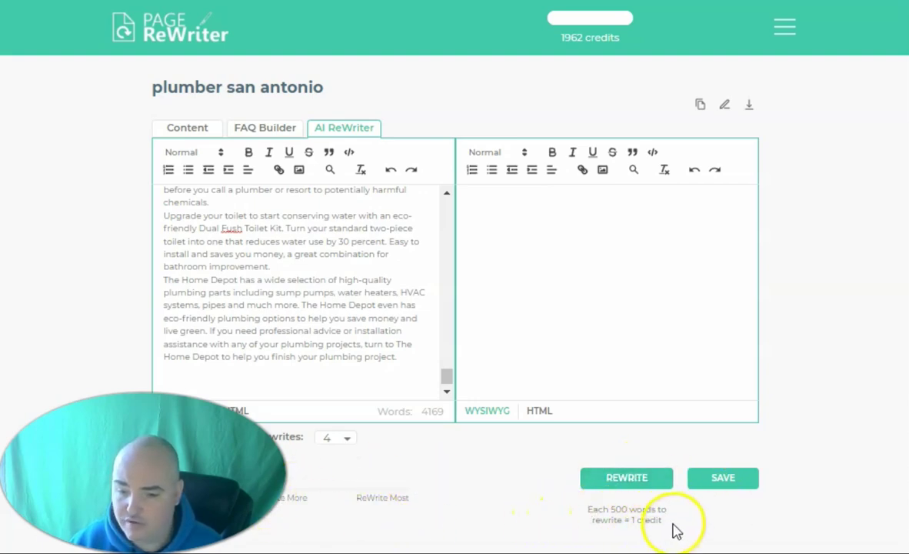
{"action": "left_click", "coordinate": [628, 480]}
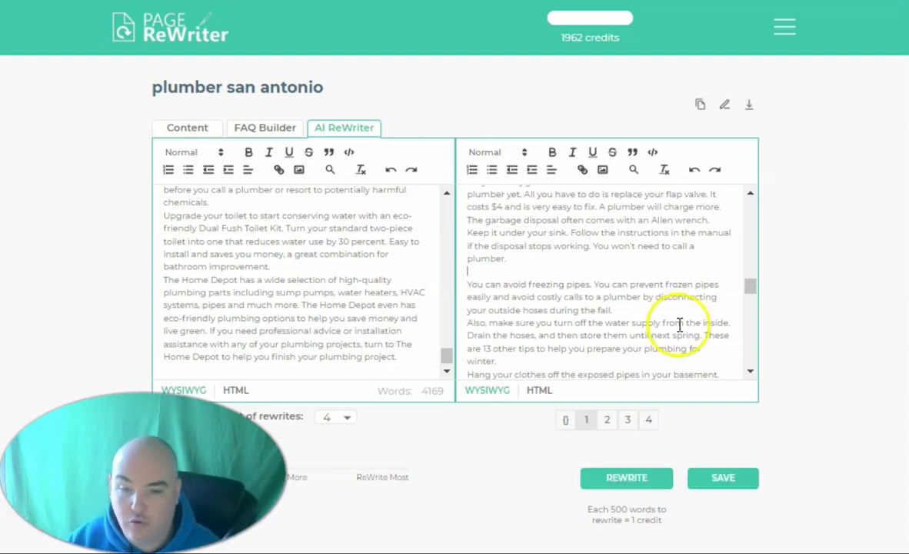
Select all of the first rewritten article's text in the right editor
{"action": "left_click_drag", "start_coordinate": [748, 286], "coordinate": [752, 204]}
{"action": "left_click_drag", "start_coordinate": [598, 327], "coordinate": [598, 337]}
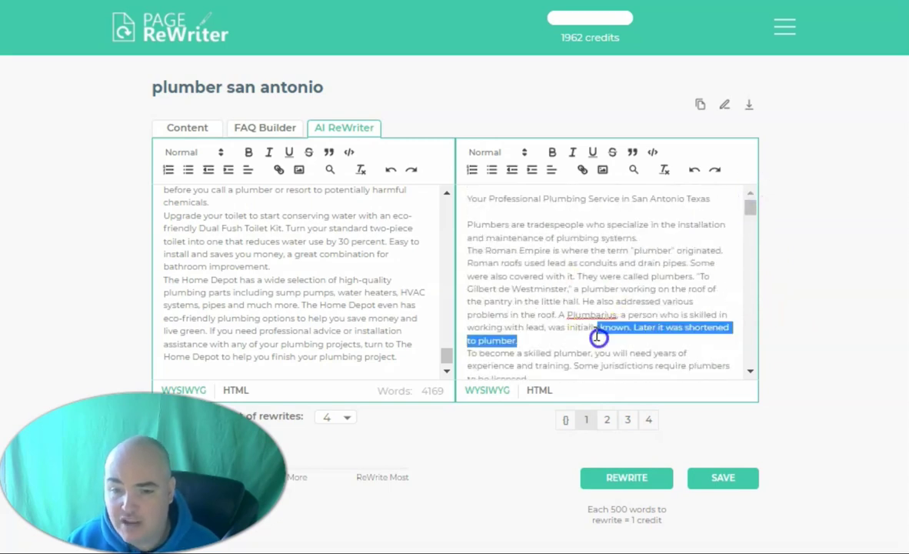
{"action": "key", "text": "ctrl+a"}
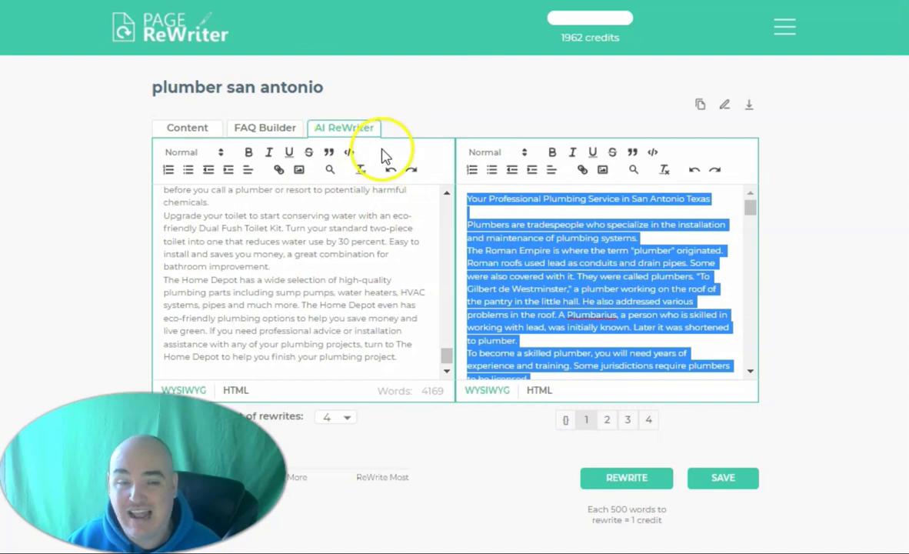
In the FAQ Builder, add all returned plumber questions to the FAQ list
{"action": "left_click", "coordinate": [268, 131]}
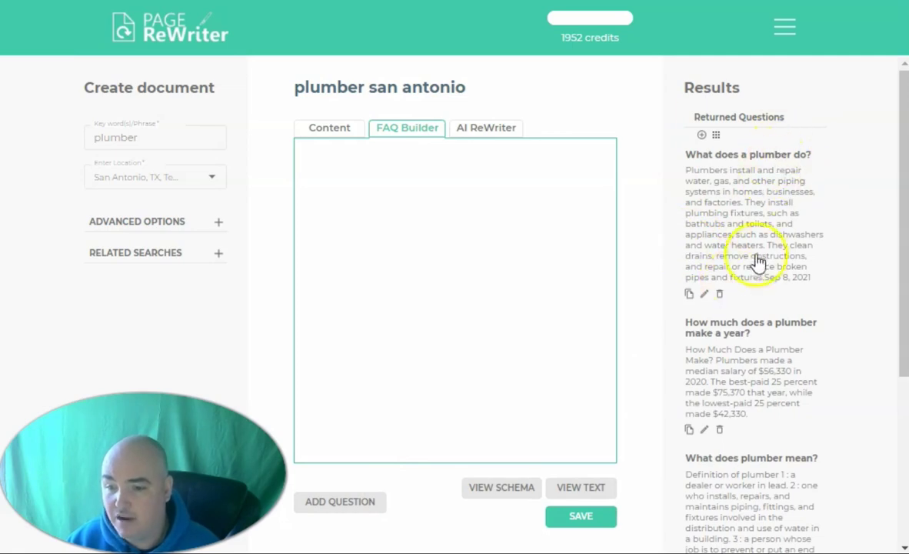
{"action": "scroll", "coordinate": [787, 193], "scroll_direction": "down", "scroll_amount": 4}
{"action": "scroll", "coordinate": [767, 431], "scroll_direction": "up", "scroll_amount": 4}
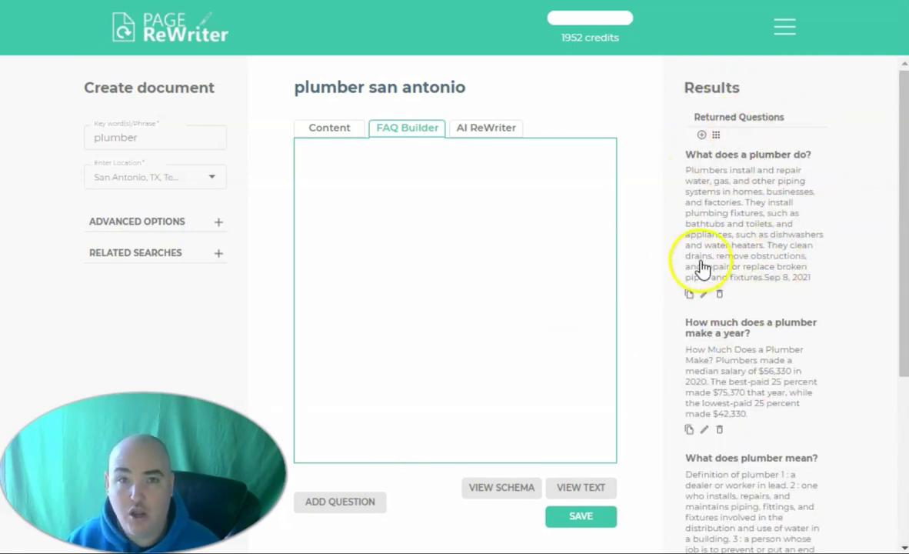
{"action": "left_click", "coordinate": [701, 135]}
Pick 'plumber near me' from the related searches list as the keyword
{"action": "scroll", "coordinate": [501, 244], "scroll_direction": "down", "scroll_amount": 8}
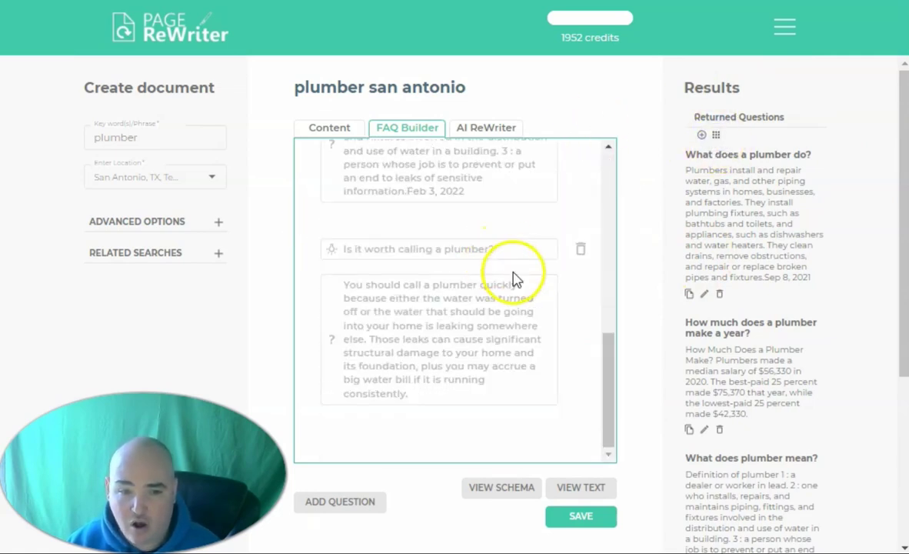
{"action": "scroll", "coordinate": [517, 278], "scroll_direction": "up", "scroll_amount": 7}
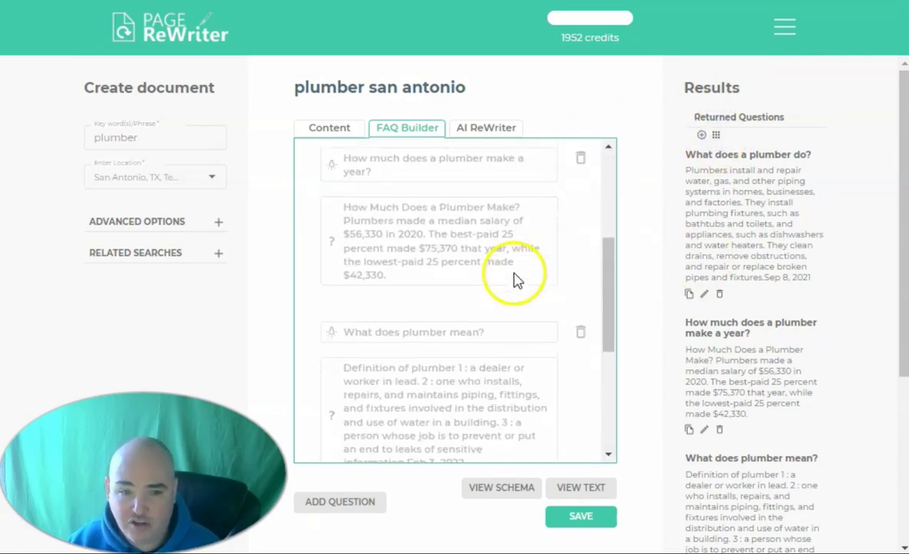
{"action": "left_click", "coordinate": [219, 255]}
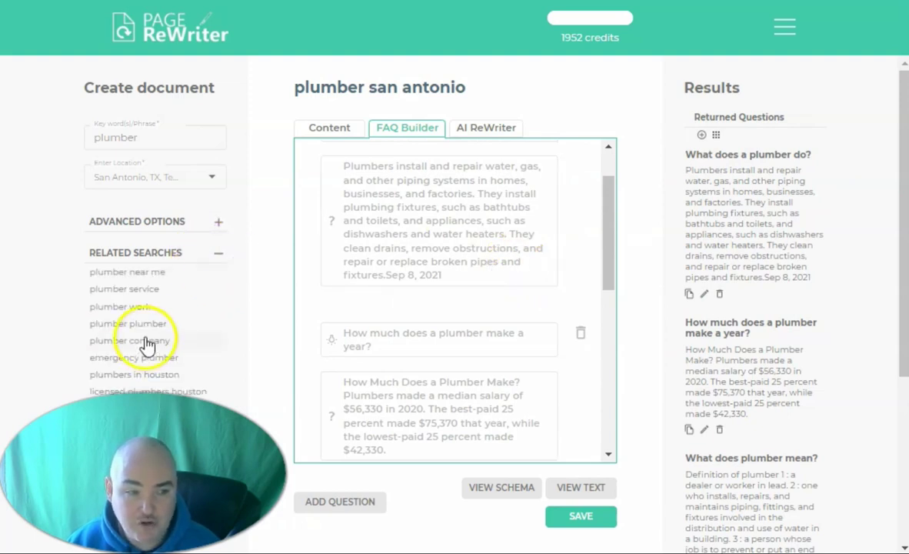
{"action": "left_click", "coordinate": [140, 271]}
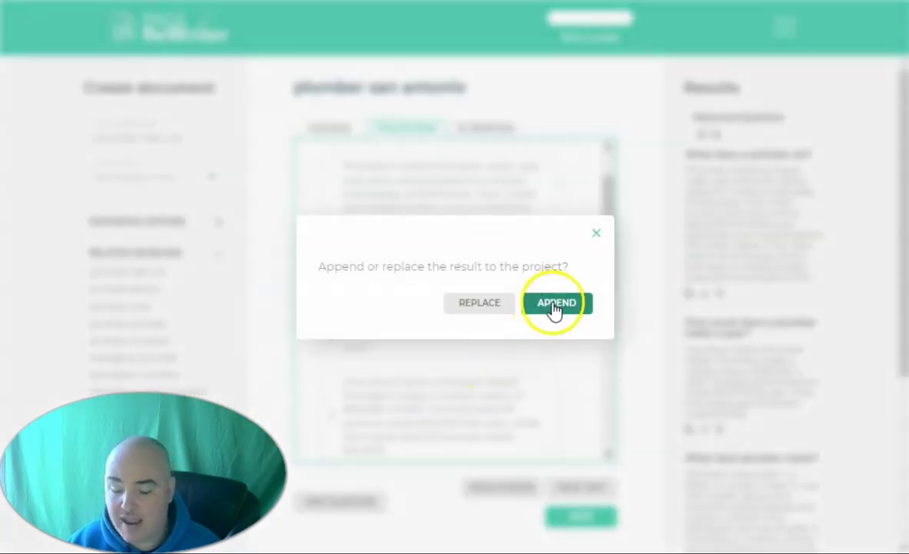
Append the chosen result to the project's FAQ list
{"action": "left_click", "coordinate": [550, 306]}
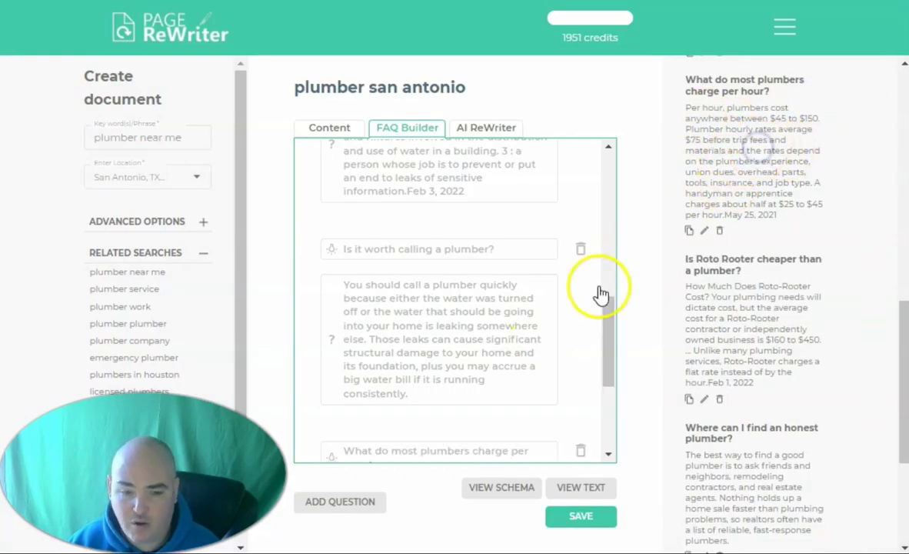
{"action": "scroll", "coordinate": [548, 303], "scroll_direction": "down", "scroll_amount": 3}
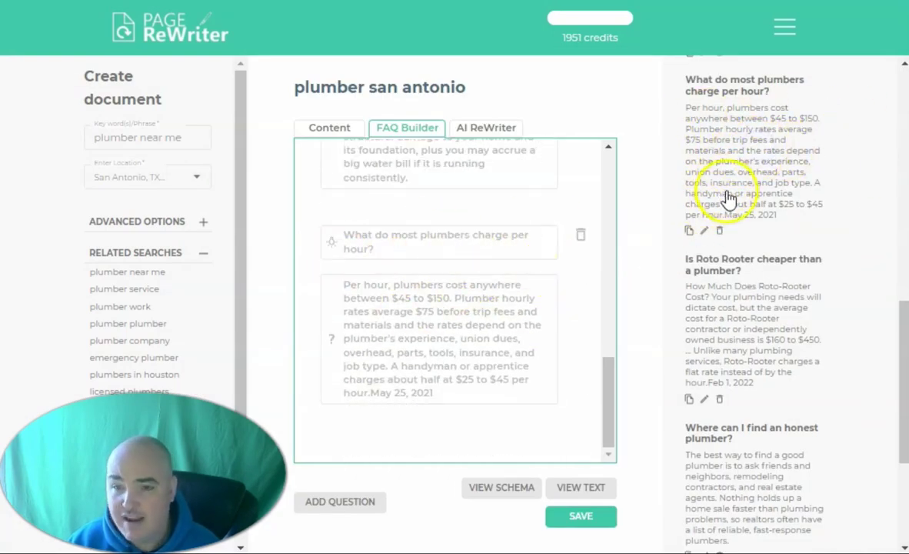
{"action": "scroll", "coordinate": [734, 206], "scroll_direction": "down", "scroll_amount": 2}
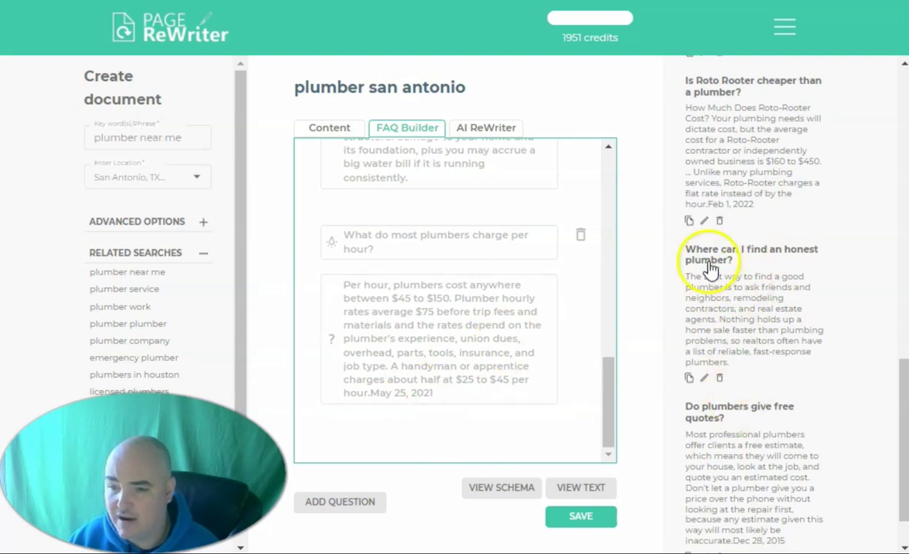
Add the honest plumber question to the FAQ list and review the full list
{"action": "left_click", "coordinate": [742, 295]}
{"action": "scroll", "coordinate": [415, 385], "scroll_direction": "up", "scroll_amount": 2}
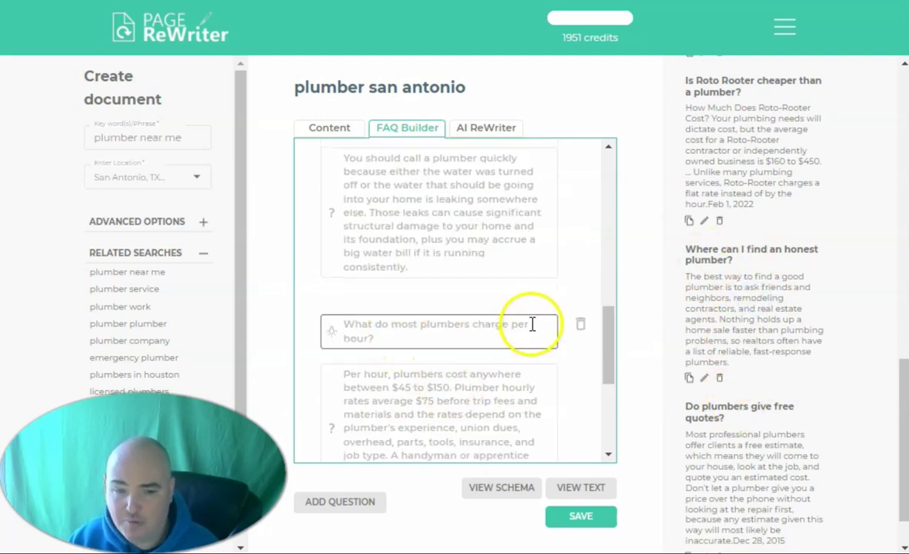
{"action": "scroll", "coordinate": [524, 321], "scroll_direction": "up", "scroll_amount": 1}
{"action": "scroll", "coordinate": [500, 254], "scroll_direction": "up", "scroll_amount": 2}
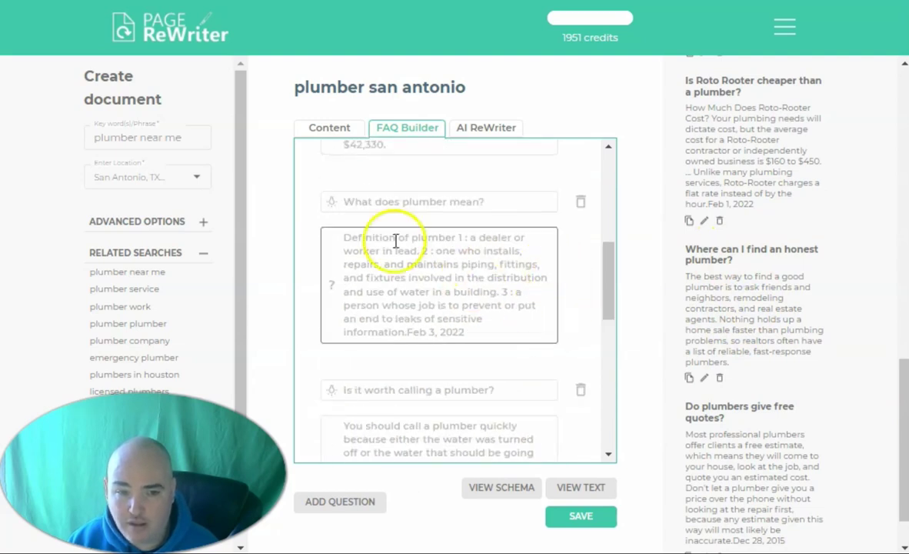
{"action": "scroll", "coordinate": [431, 233], "scroll_direction": "up", "scroll_amount": 2}
{"action": "scroll", "coordinate": [461, 284], "scroll_direction": "up", "scroll_amount": 2}
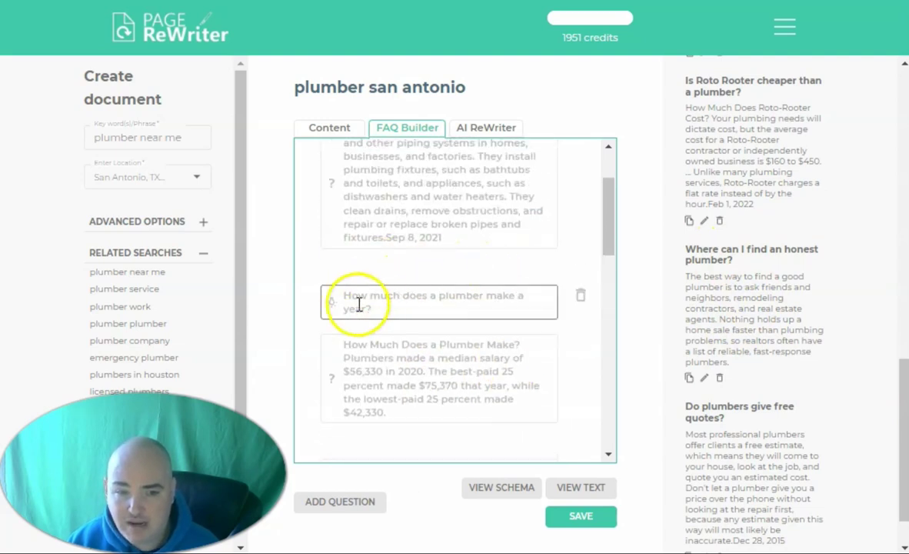
{"action": "scroll", "coordinate": [539, 299], "scroll_direction": "up", "scroll_amount": 1}
{"action": "scroll", "coordinate": [462, 262], "scroll_direction": "up", "scroll_amount": 2}
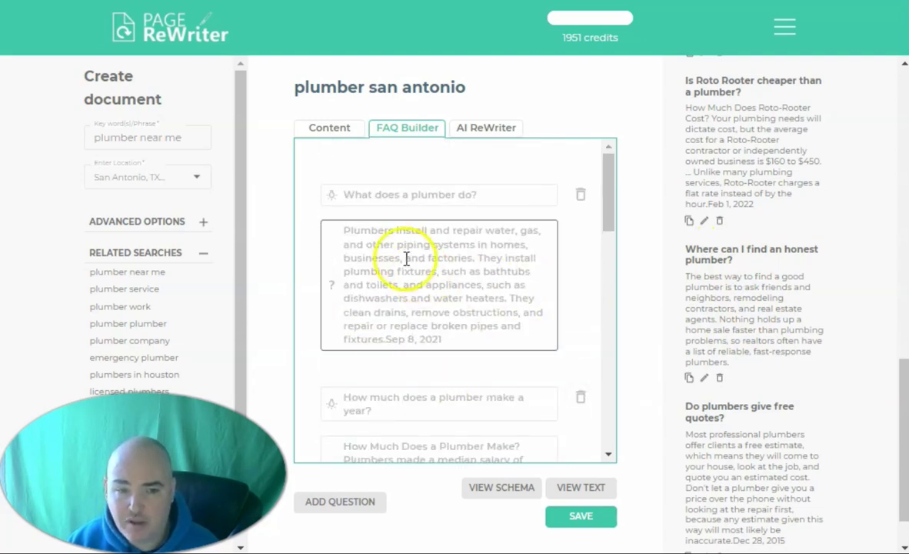
{"action": "scroll", "coordinate": [781, 258], "scroll_direction": "down", "scroll_amount": 1}
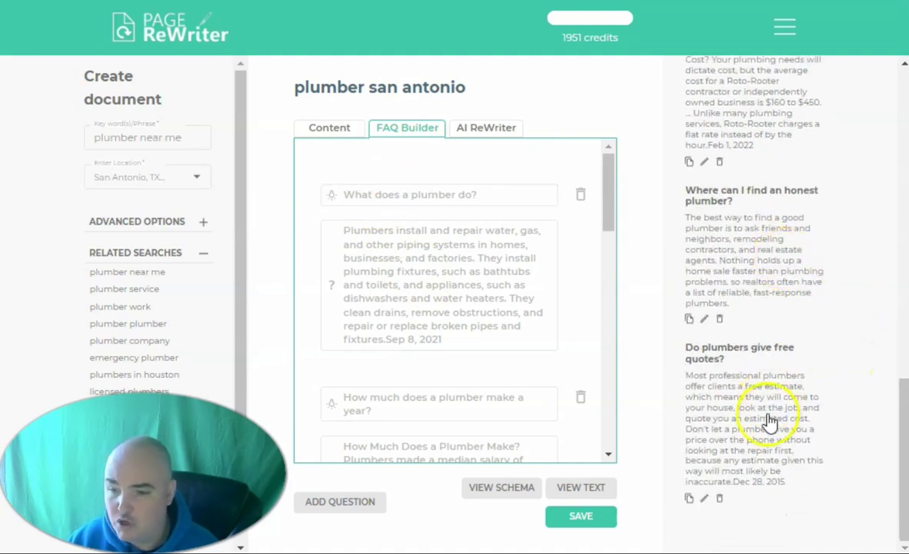
{"action": "scroll", "coordinate": [596, 238], "scroll_direction": "down", "scroll_amount": 5}
{"action": "scroll", "coordinate": [595, 253], "scroll_direction": "down", "scroll_amount": 5}
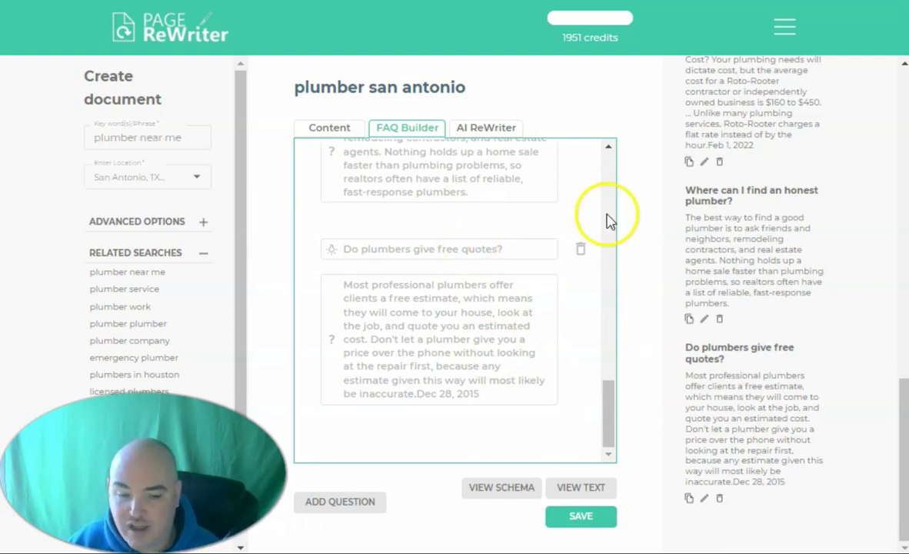
{"action": "left_click", "coordinate": [583, 491]}
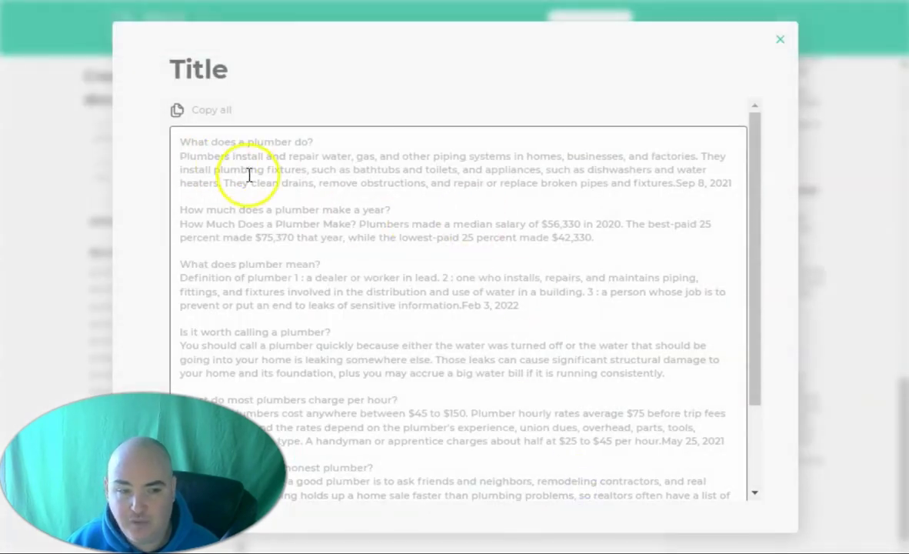
{"action": "scroll", "coordinate": [300, 169], "scroll_direction": "down", "scroll_amount": 3}
{"action": "scroll", "coordinate": [636, 162], "scroll_direction": "up", "scroll_amount": 2}
{"action": "scroll", "coordinate": [577, 192], "scroll_direction": "down", "scroll_amount": 3}
{"action": "scroll", "coordinate": [519, 223], "scroll_direction": "up", "scroll_amount": 5}
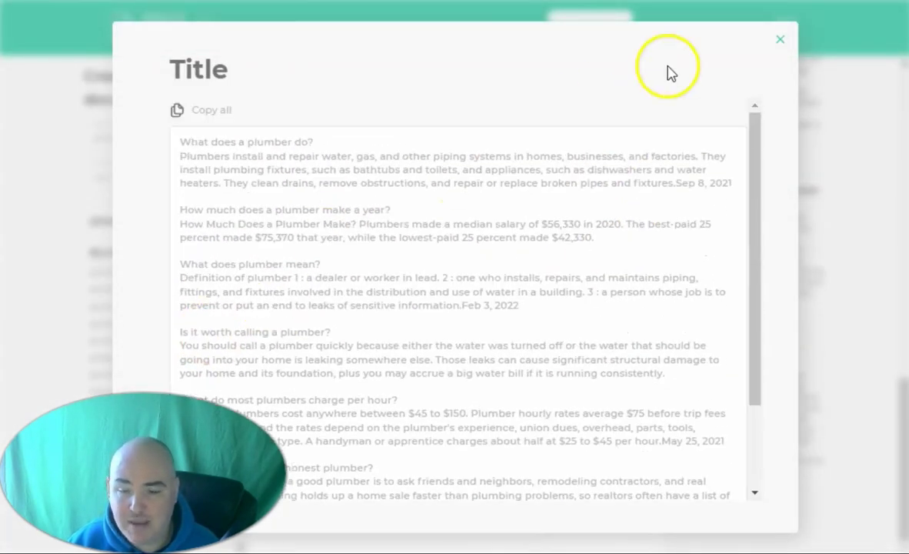
{"action": "left_click", "coordinate": [778, 39]}
{"action": "left_click", "coordinate": [500, 488]}
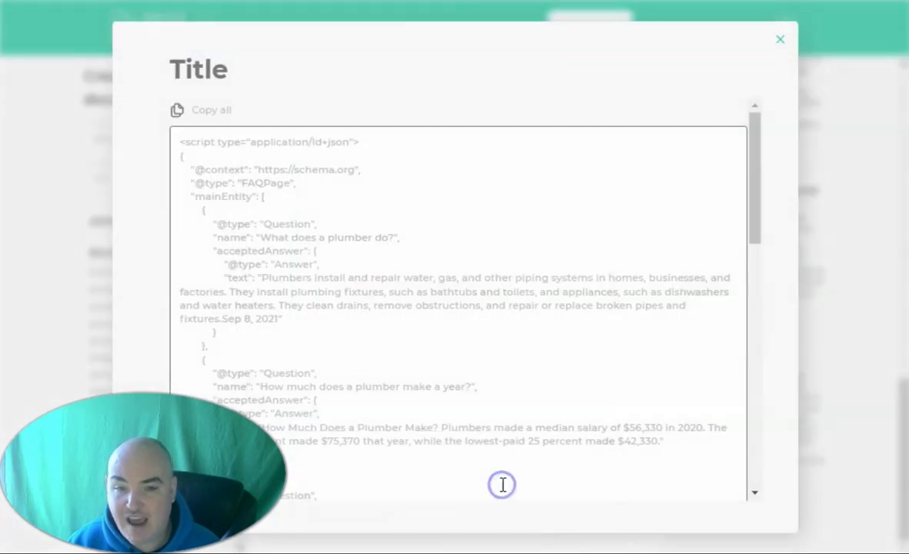
{"action": "scroll", "coordinate": [204, 161], "scroll_direction": "down", "scroll_amount": 10}
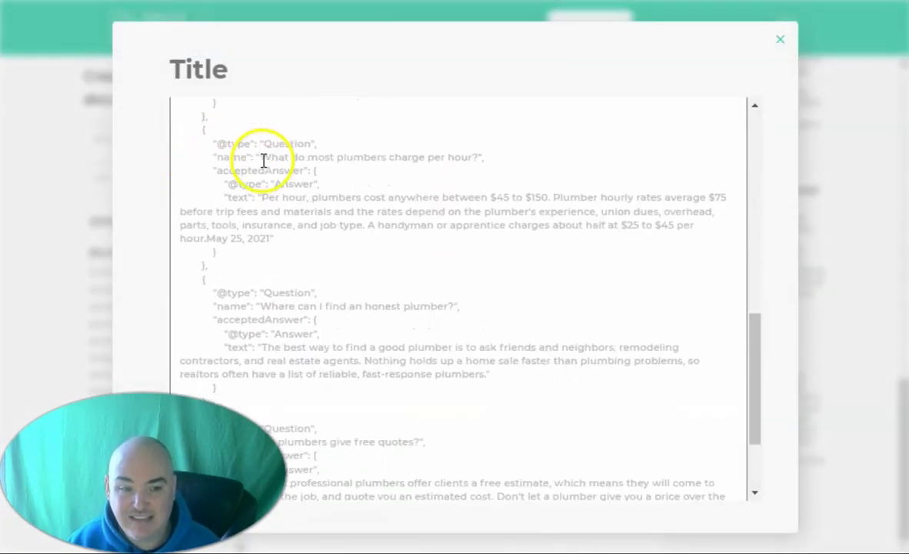
{"action": "scroll", "coordinate": [340, 288], "scroll_direction": "up", "scroll_amount": 3}
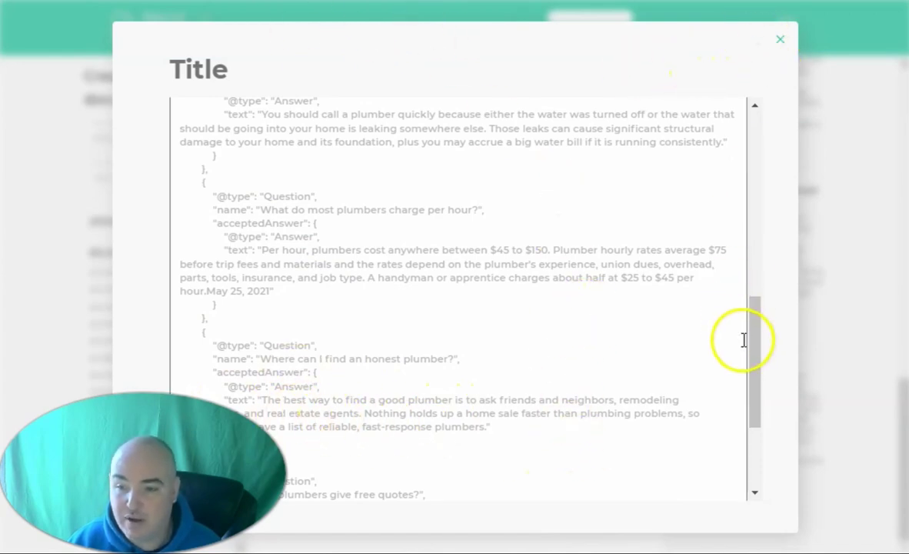
{"action": "left_click_drag", "start_coordinate": [746, 341], "coordinate": [783, 135]}
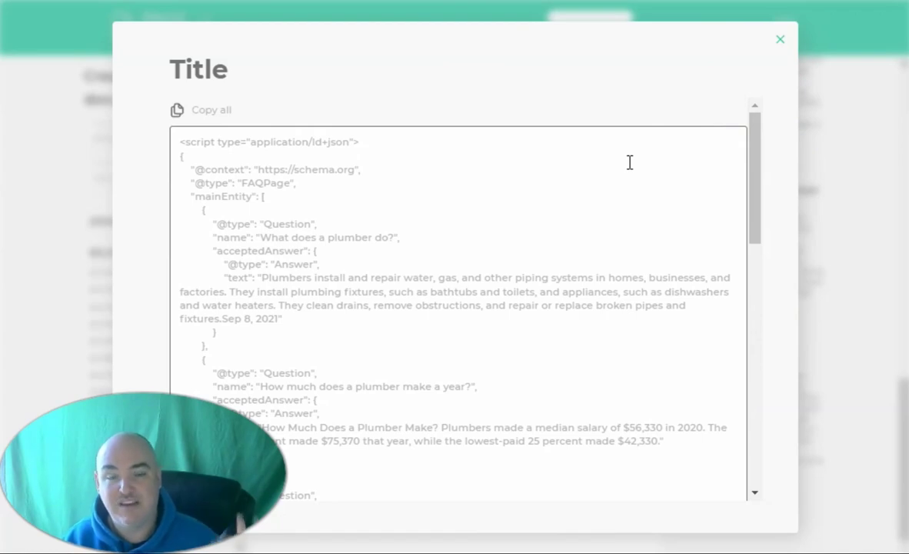
{"action": "left_click", "coordinate": [780, 43]}
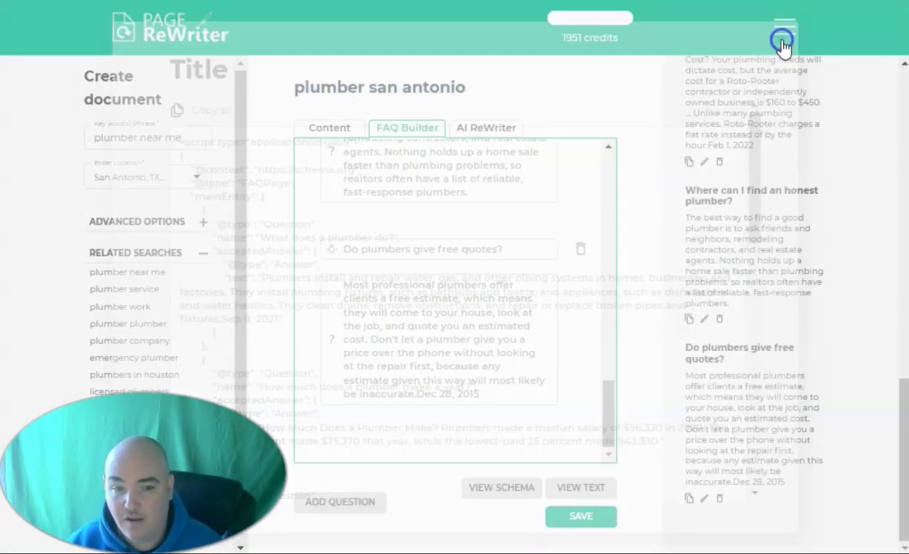
Delete the trailing source date from the first FAQ answer
{"action": "scroll", "coordinate": [489, 367], "scroll_direction": "up", "scroll_amount": 2}
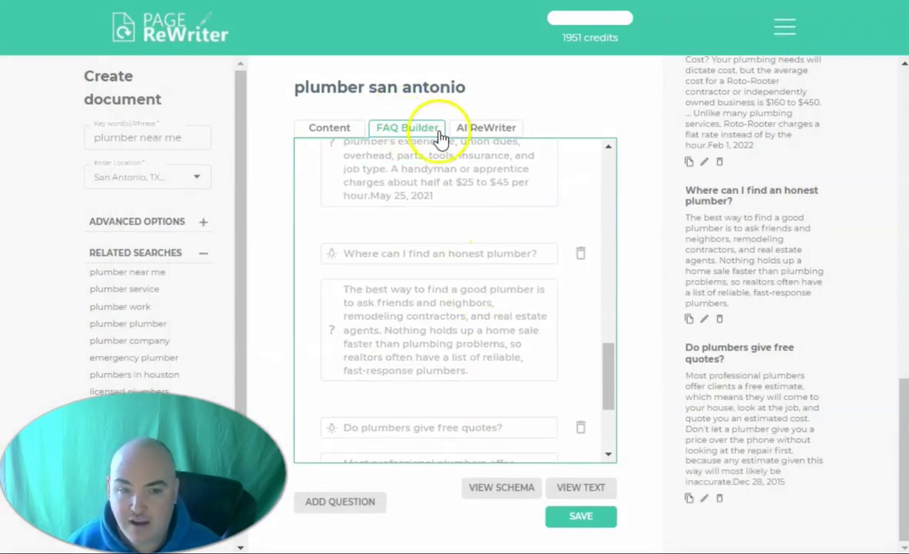
{"action": "scroll", "coordinate": [501, 329], "scroll_direction": "down", "scroll_amount": 2}
{"action": "scroll", "coordinate": [501, 329], "scroll_direction": "up", "scroll_amount": 3}
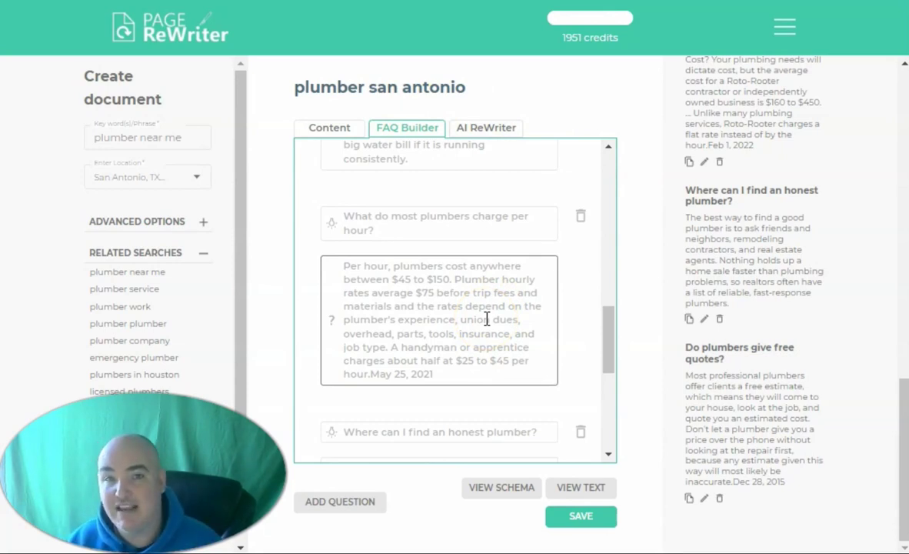
{"action": "scroll", "coordinate": [495, 323], "scroll_direction": "up", "scroll_amount": 5}
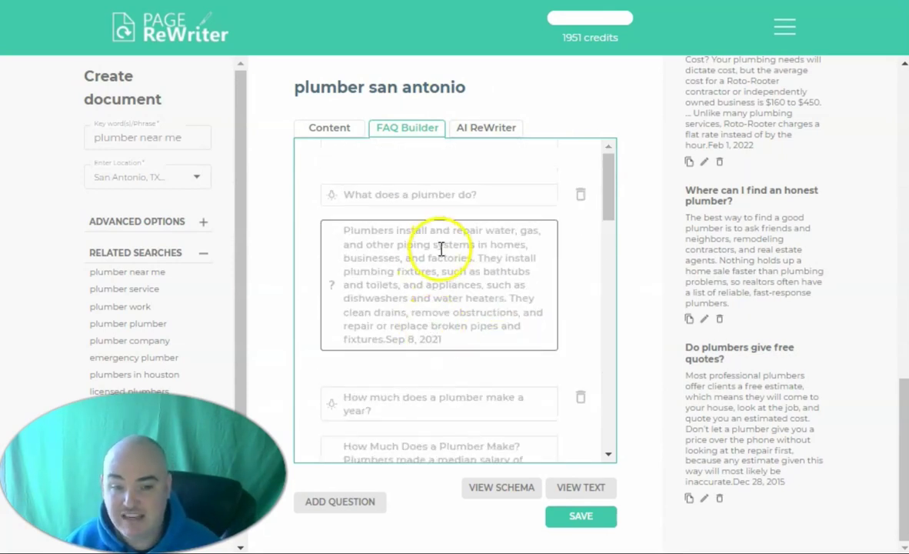
{"action": "scroll", "coordinate": [469, 254], "scroll_direction": "down", "scroll_amount": 4}
{"action": "scroll", "coordinate": [489, 263], "scroll_direction": "up", "scroll_amount": 4}
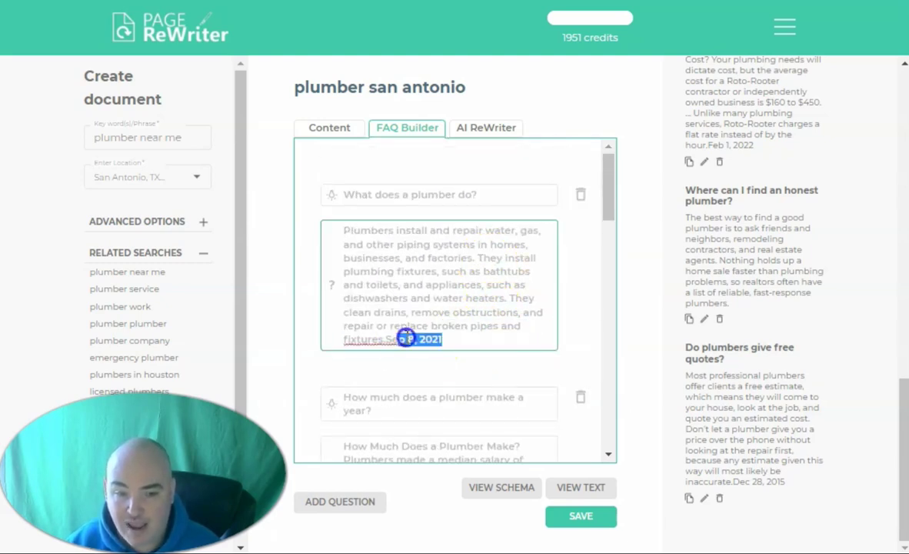
{"action": "scroll", "coordinate": [528, 230], "scroll_direction": "down", "scroll_amount": 3}
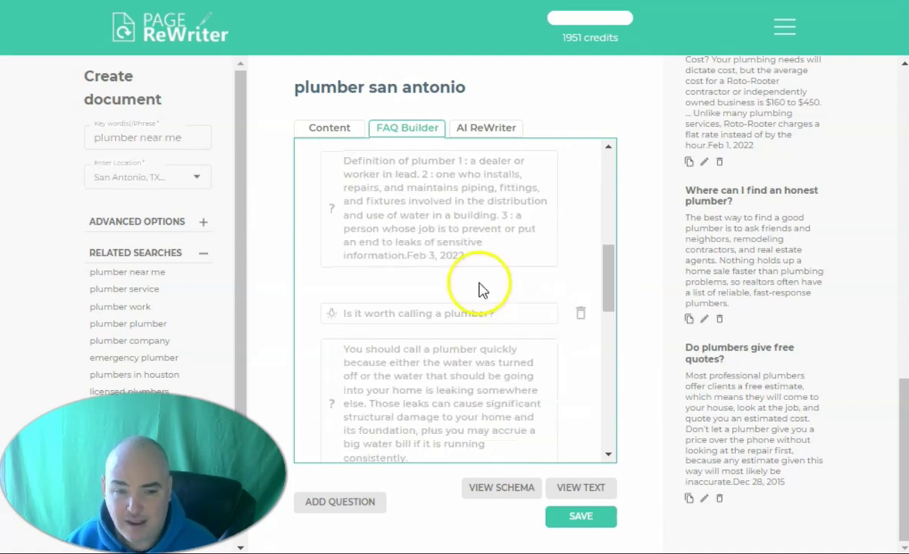
{"action": "left_click_drag", "start_coordinate": [463, 255], "coordinate": [410, 258]}
{"action": "key", "text": "BackSpace"}
Remove the May 25, 2021 date after 'hour.' and the Dec 28, 2015 date after 'inaccurate.'
{"action": "scroll", "coordinate": [549, 281], "scroll_direction": "down", "scroll_amount": 3}
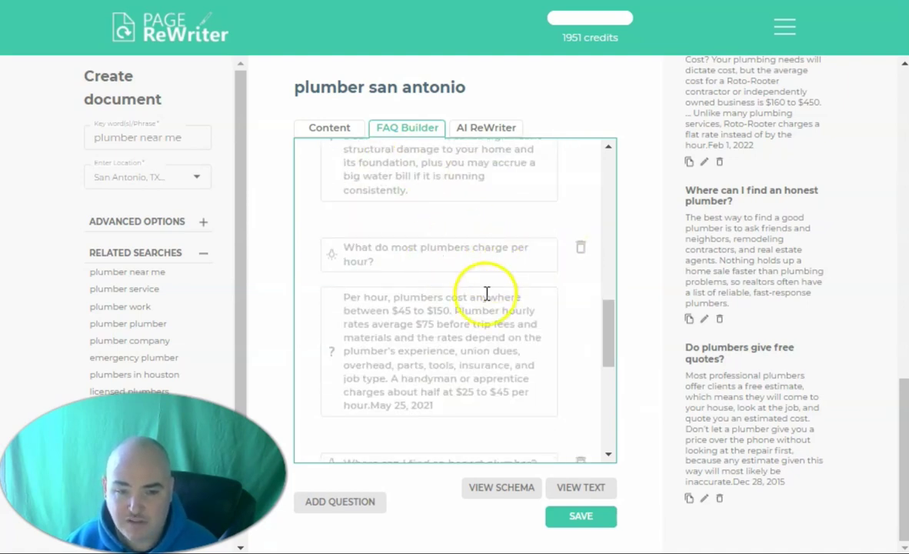
{"action": "scroll", "coordinate": [485, 302], "scroll_direction": "down", "scroll_amount": 1}
{"action": "left_click_drag", "start_coordinate": [455, 319], "coordinate": [371, 318]}
{"action": "key", "text": "BackSpace"}
{"action": "scroll", "coordinate": [416, 289], "scroll_direction": "down", "scroll_amount": 2}
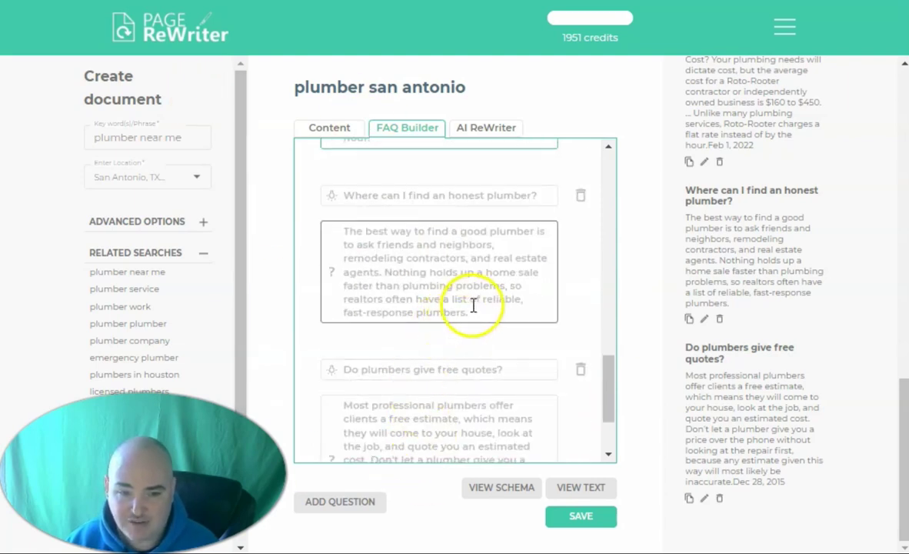
{"action": "scroll", "coordinate": [483, 340], "scroll_direction": "down", "scroll_amount": 1}
{"action": "left_click_drag", "start_coordinate": [491, 395], "coordinate": [443, 395]}
{"action": "key", "text": "BackSpace"}
{"action": "scroll", "coordinate": [512, 327], "scroll_direction": "up", "scroll_amount": 6}
{"action": "scroll", "coordinate": [511, 327], "scroll_direction": "down", "scroll_amount": 2}
{"action": "scroll", "coordinate": [524, 308], "scroll_direction": "up", "scroll_amount": 1}
{"action": "scroll", "coordinate": [524, 308], "scroll_direction": "down", "scroll_amount": 1}
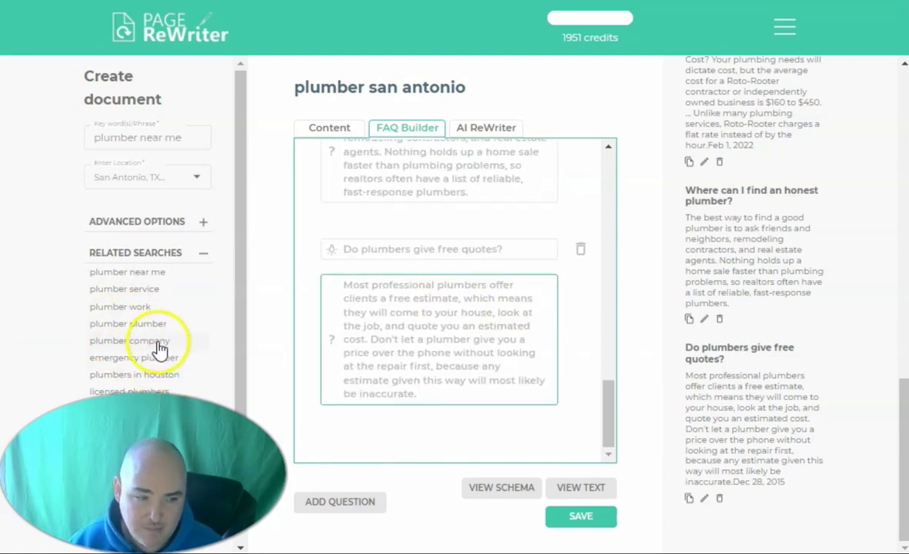
Replace results with a 'plumber company' search and add questions like 'What is the biggest plumbing company?' to the FAQs
{"action": "left_click", "coordinate": [142, 341]}
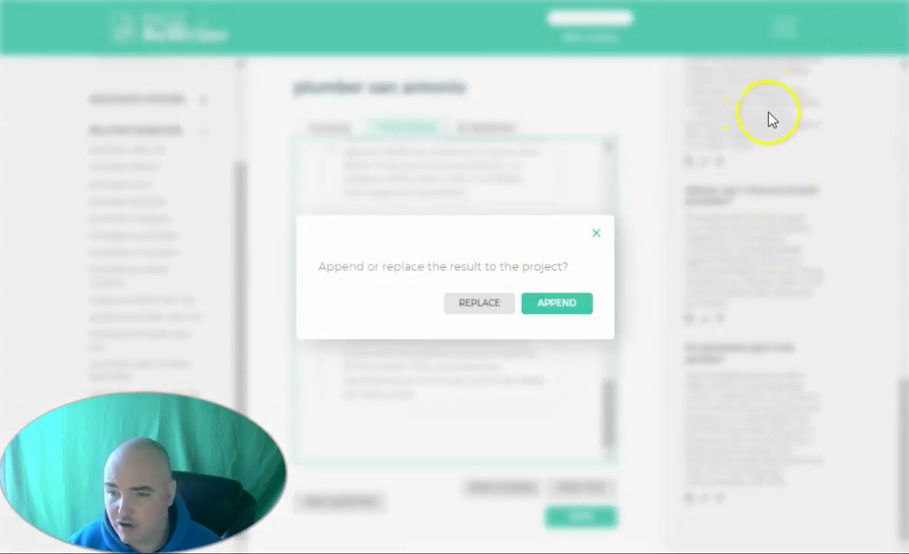
{"action": "left_click", "coordinate": [466, 304]}
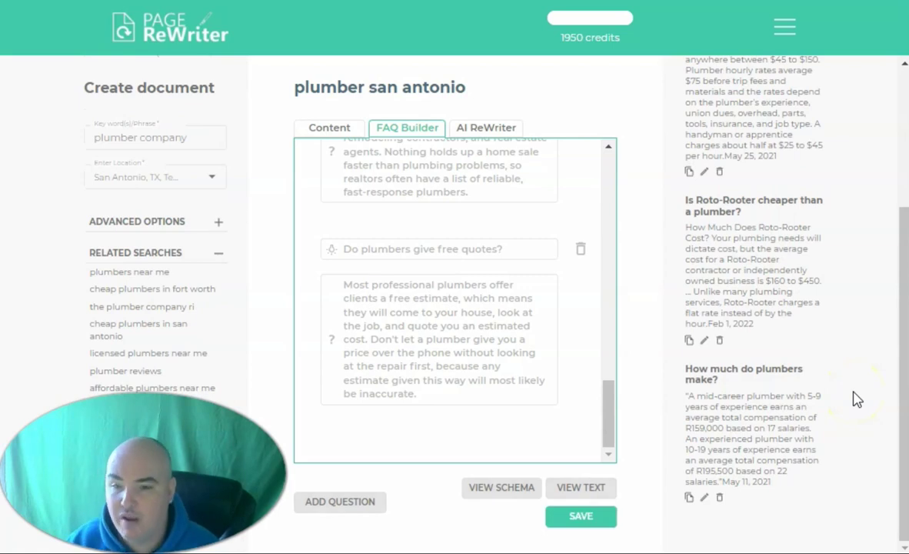
{"action": "scroll", "coordinate": [848, 324], "scroll_direction": "up", "scroll_amount": 3}
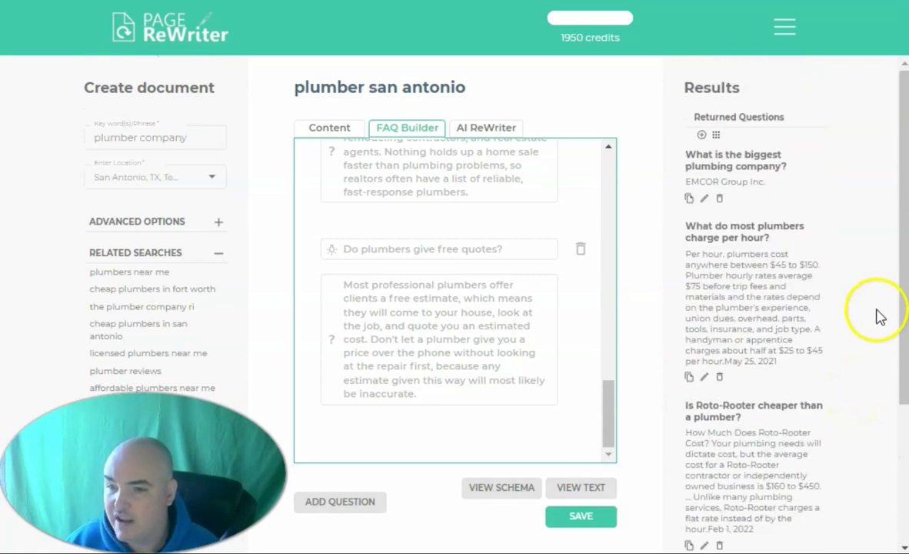
{"action": "left_click", "coordinate": [701, 135]}
{"action": "left_click_drag", "start_coordinate": [605, 314], "coordinate": [641, 386]}
{"action": "scroll", "coordinate": [577, 385], "scroll_direction": "up", "scroll_amount": 2}
{"action": "scroll", "coordinate": [580, 354], "scroll_direction": "up", "scroll_amount": 5}
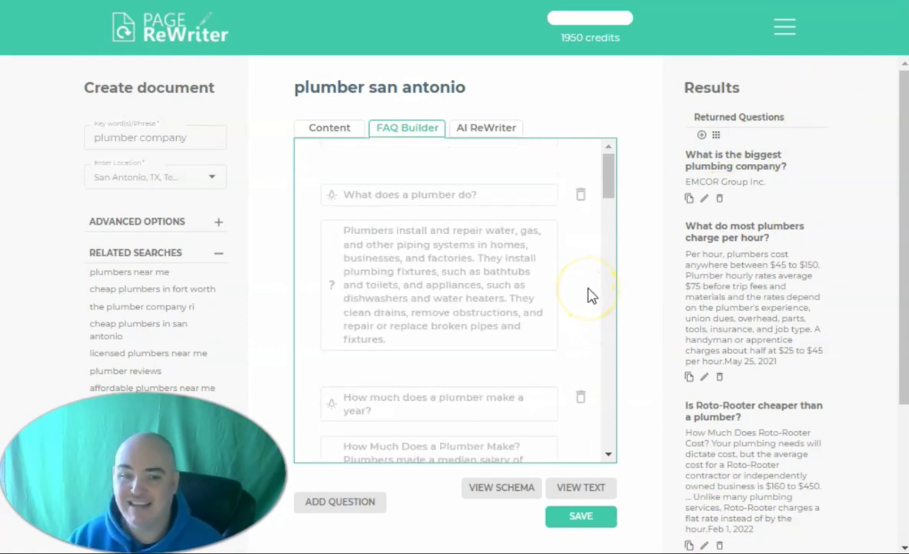